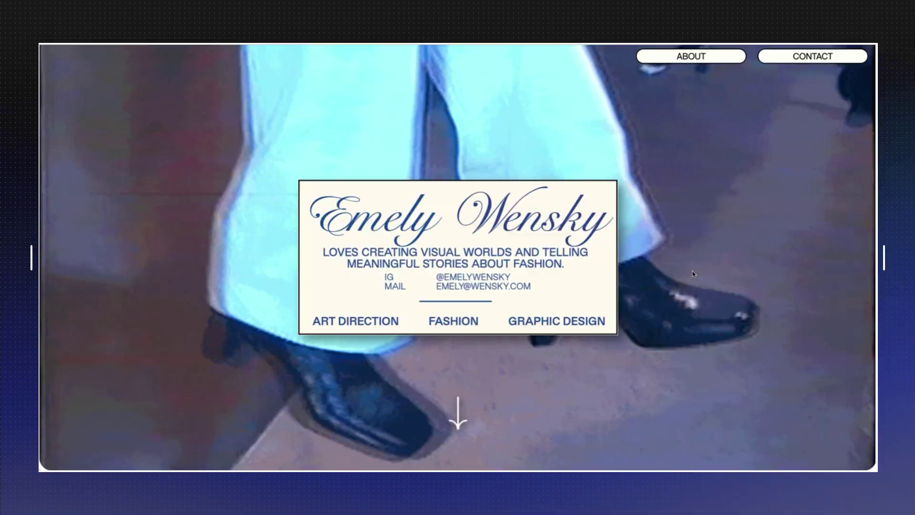
Step: Give the blank section a minimum height of 325 vh in the Inspector
{"action": "scroll", "coordinate": [694, 275], "scroll_direction": "down", "scroll_amount": 6}
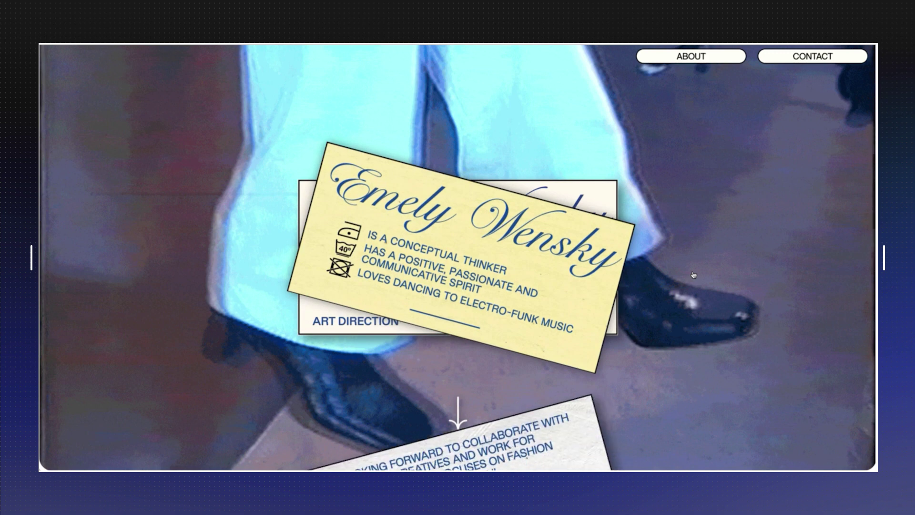
{"action": "scroll", "coordinate": [694, 274], "scroll_direction": "down", "scroll_amount": 10}
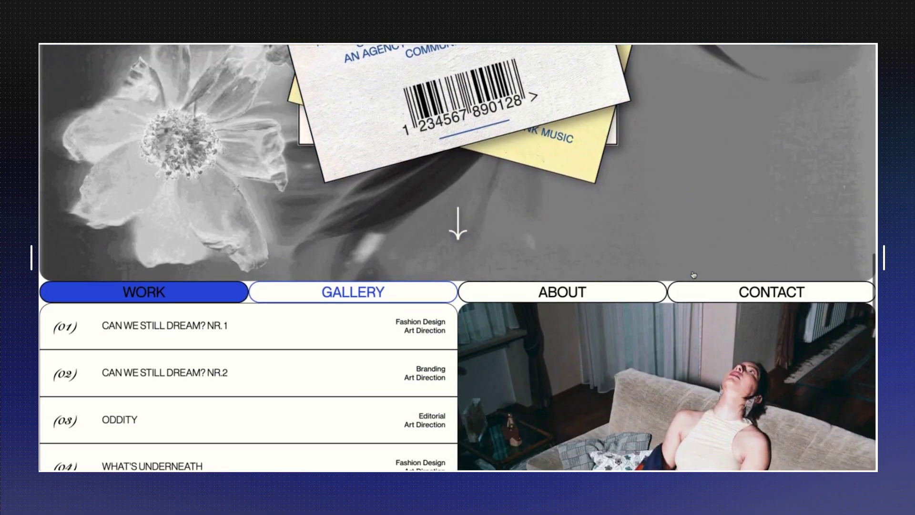
{"action": "scroll", "coordinate": [693, 274], "scroll_direction": "down", "scroll_amount": 3}
{"action": "scroll", "coordinate": [693, 274], "scroll_direction": "up", "scroll_amount": 10}
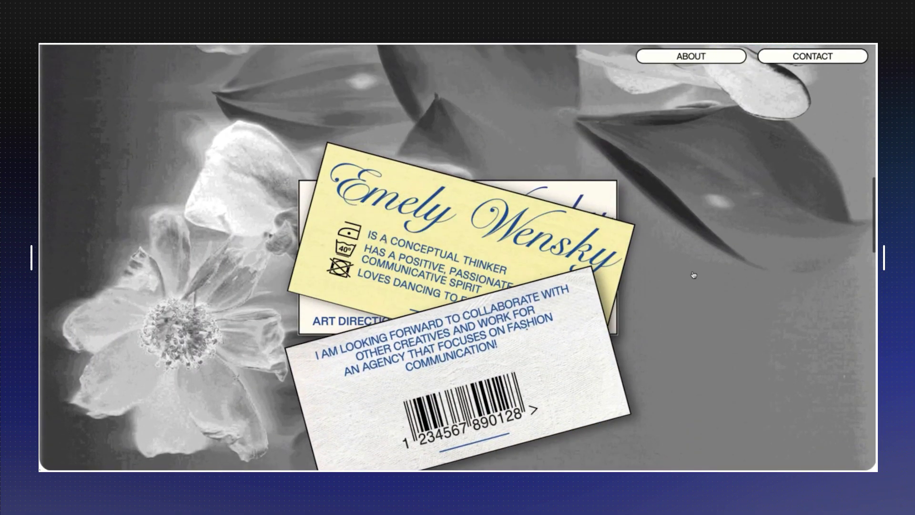
{"action": "scroll", "coordinate": [694, 274], "scroll_direction": "up", "scroll_amount": 5}
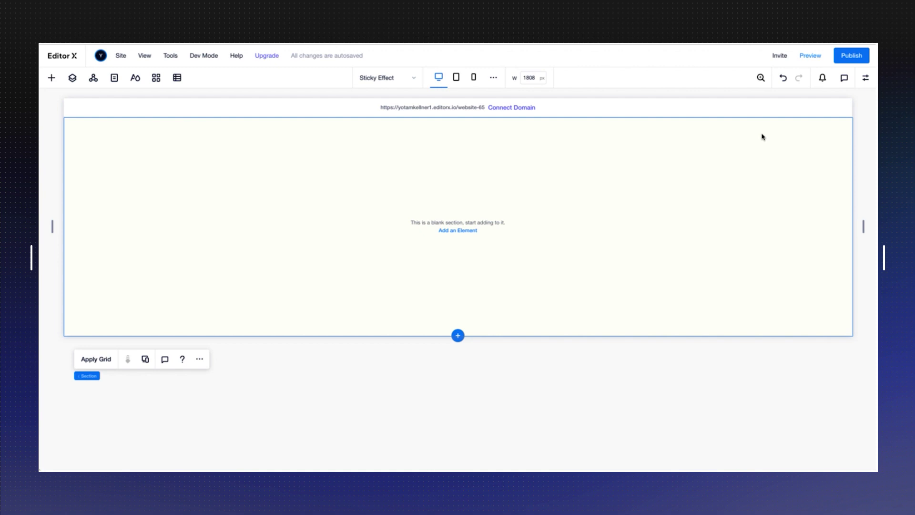
{"action": "left_click", "coordinate": [866, 79]}
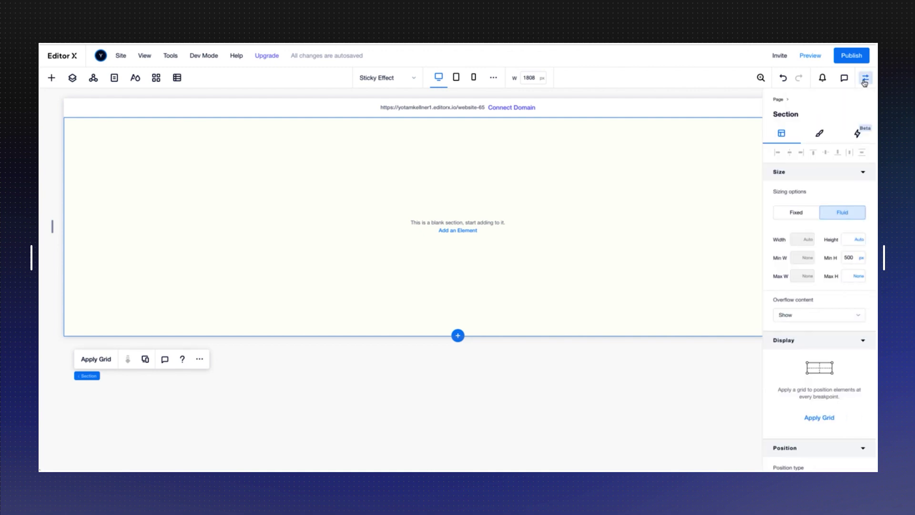
{"action": "left_click", "coordinate": [851, 259]}
{"action": "left_click", "coordinate": [861, 259]}
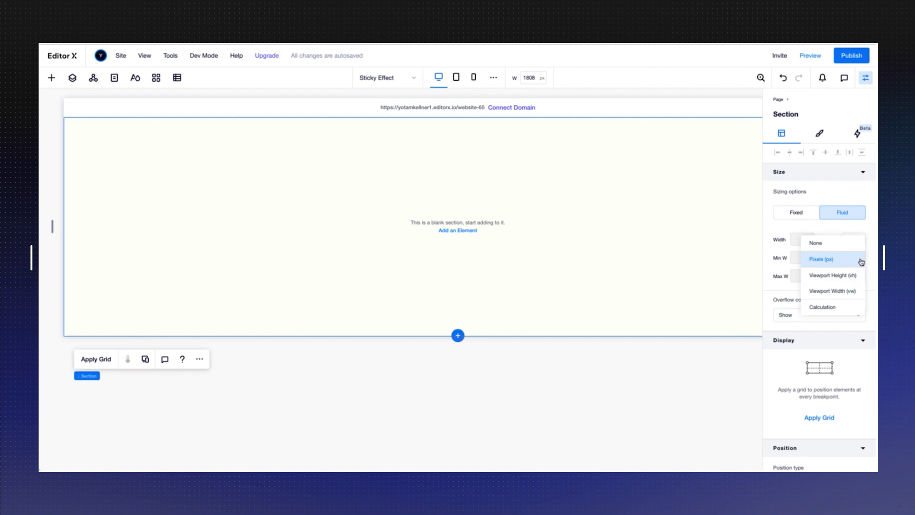
{"action": "left_click", "coordinate": [846, 275]}
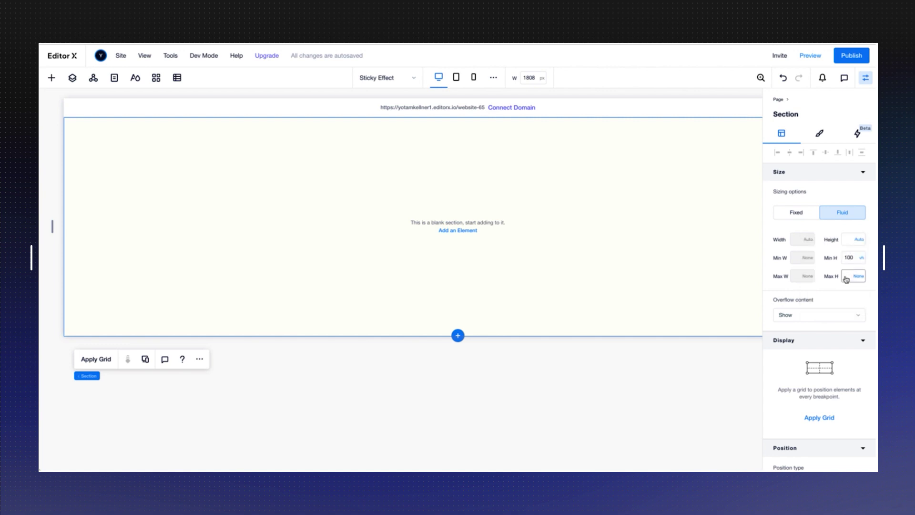
{"action": "left_click", "coordinate": [846, 258]}
{"action": "type", "text": "325"}
{"action": "key", "text": "Return"}
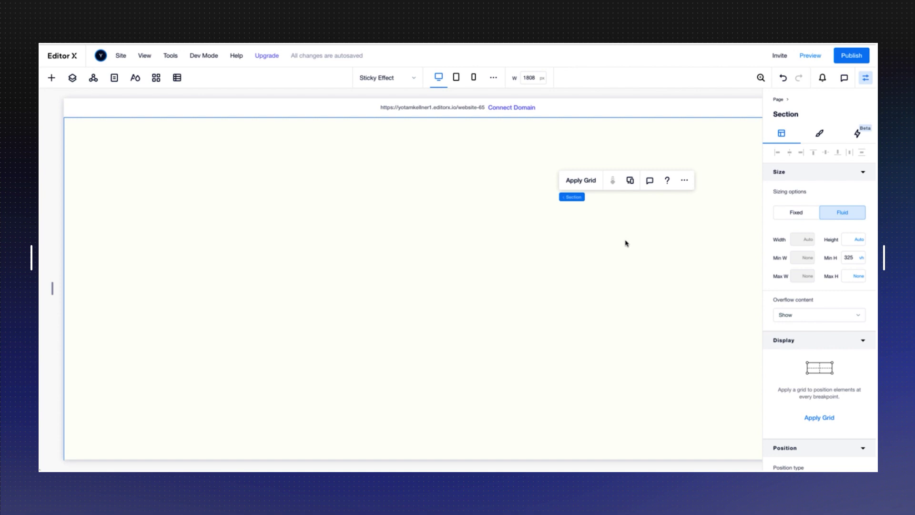
Step: Apply a custom 1-column, 4-row grid to the section, then reselect the section
{"action": "left_click", "coordinate": [576, 184]}
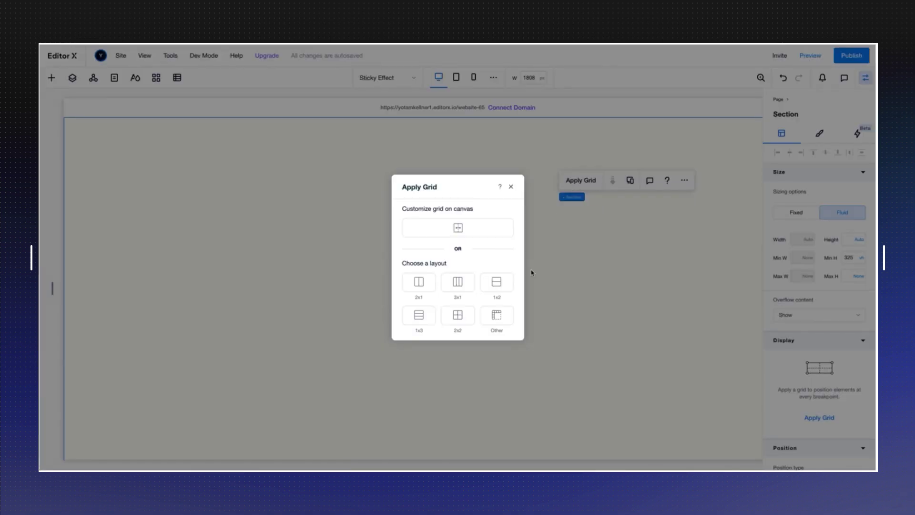
{"action": "left_click", "coordinate": [500, 318]}
{"action": "left_click", "coordinate": [436, 345]}
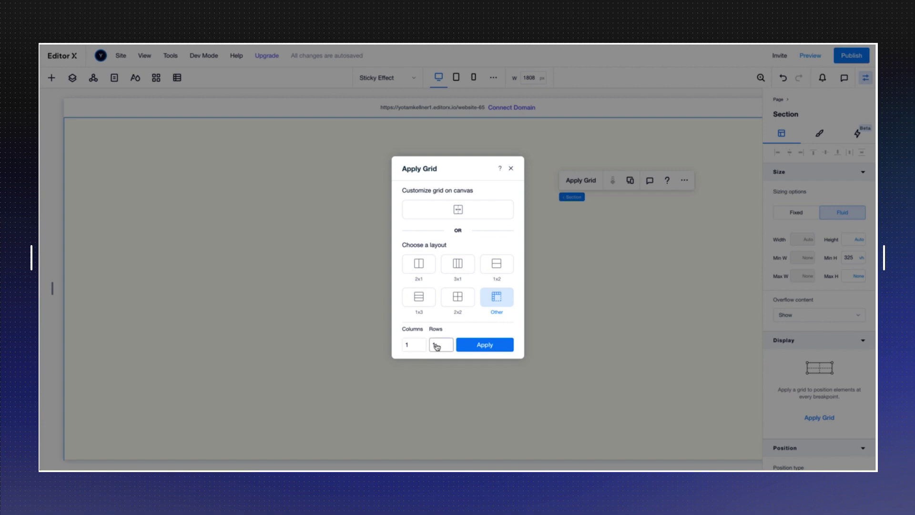
{"action": "left_click", "coordinate": [436, 345]}
{"action": "type", "text": "4"}
{"action": "left_click", "coordinate": [470, 346]}
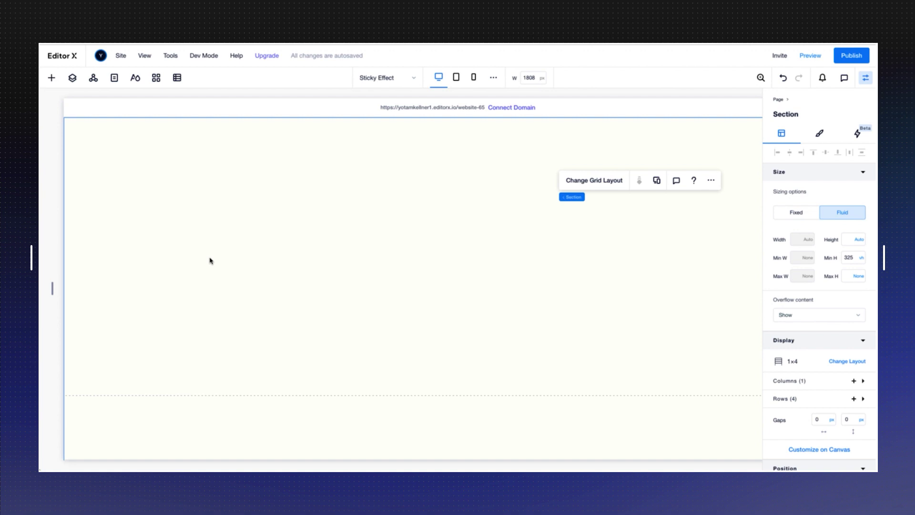
{"action": "left_click", "coordinate": [210, 260]}
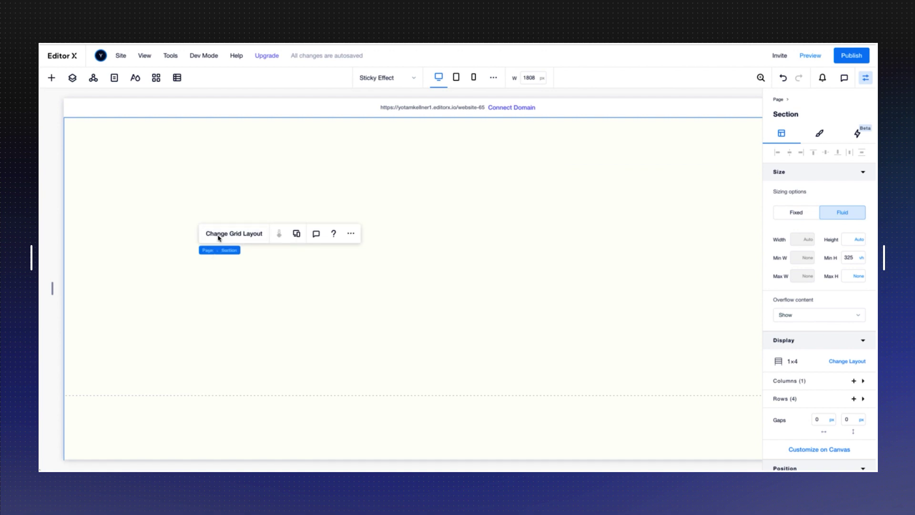
Step: Set the first grid row to a 100 vh height with a 100 vh maximum
{"action": "left_click", "coordinate": [219, 238]}
{"action": "left_click", "coordinate": [453, 315]}
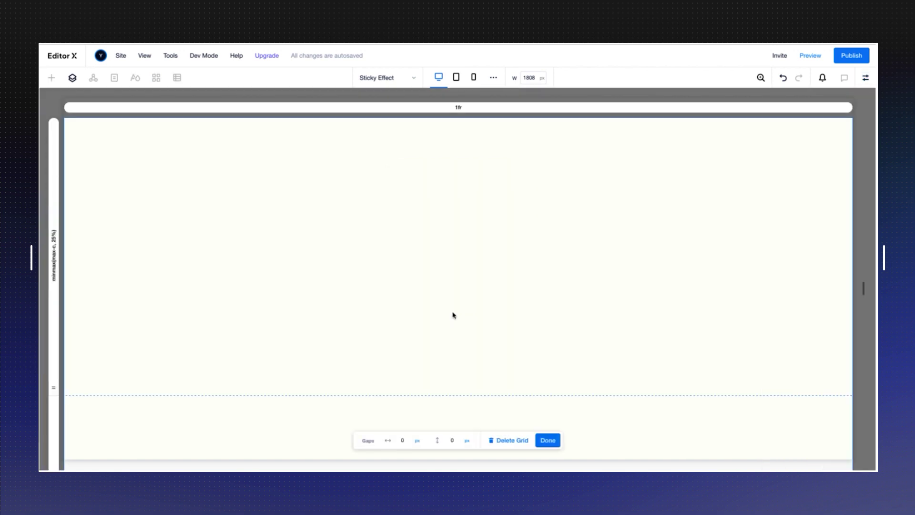
{"action": "left_click", "coordinate": [55, 273]}
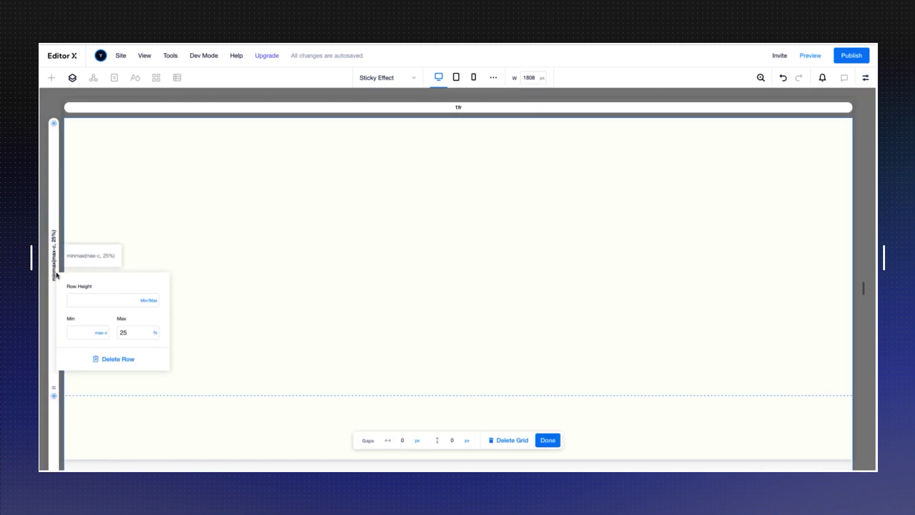
{"action": "left_click", "coordinate": [155, 333]}
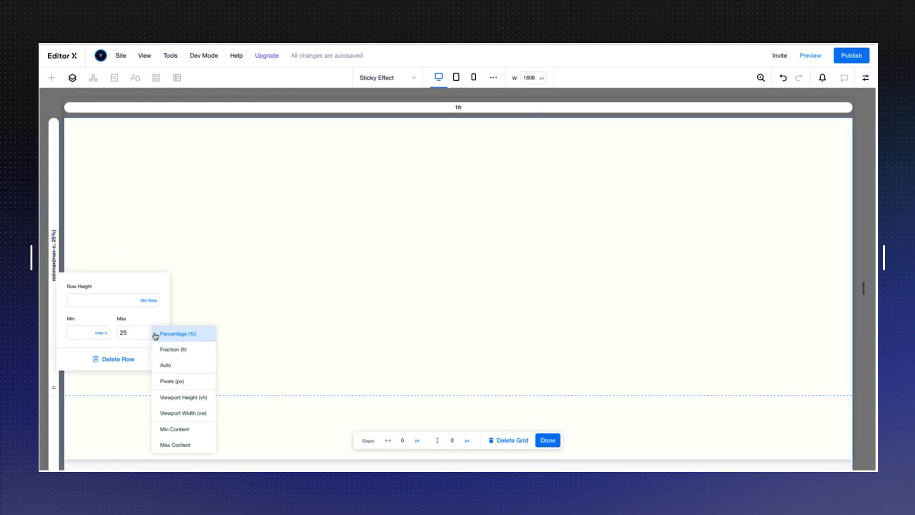
{"action": "left_click", "coordinate": [163, 397]}
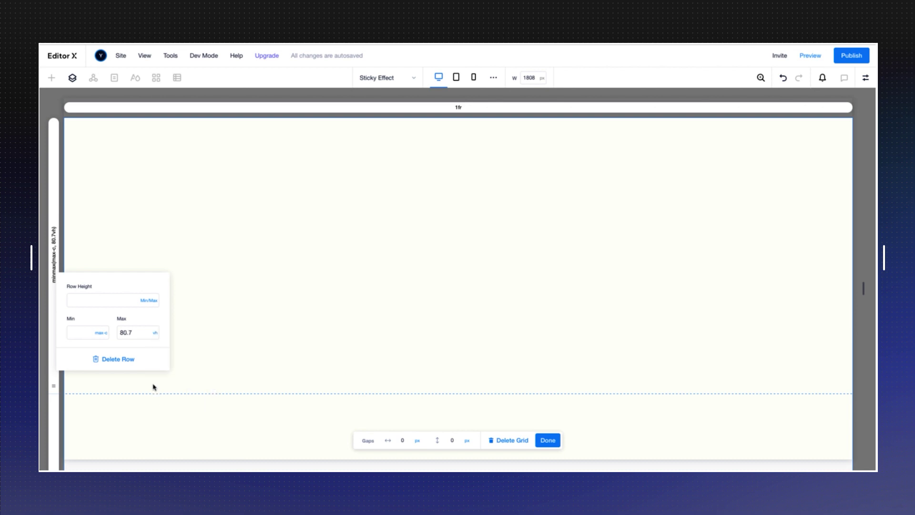
{"action": "left_click", "coordinate": [130, 336]}
{"action": "type", "text": "100"}
{"action": "key", "text": "Return"}
{"action": "left_click", "coordinate": [144, 303]}
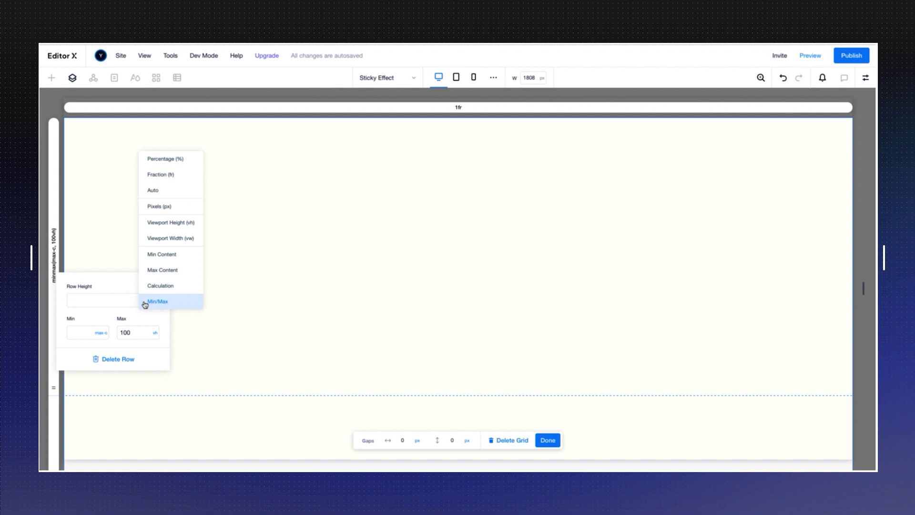
{"action": "left_click", "coordinate": [160, 225]}
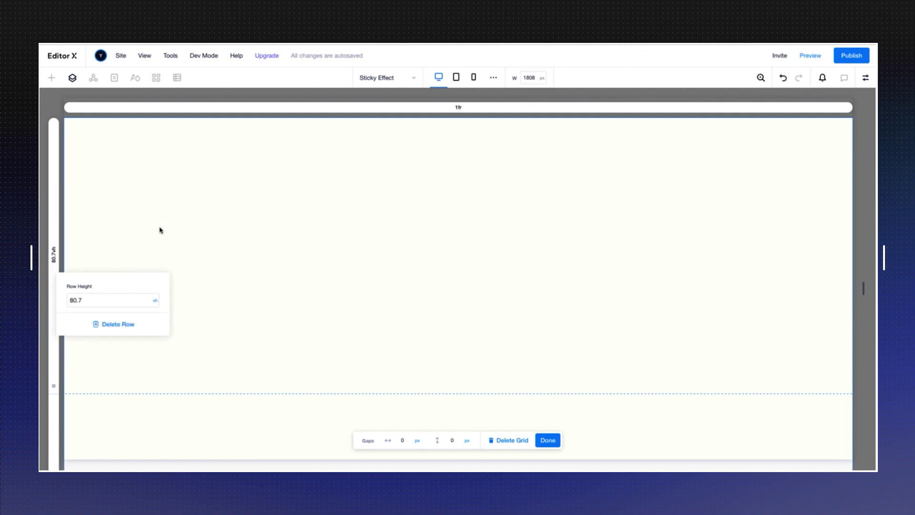
{"action": "left_click", "coordinate": [122, 306]}
{"action": "type", "text": "100"}
{"action": "key", "text": "Return"}
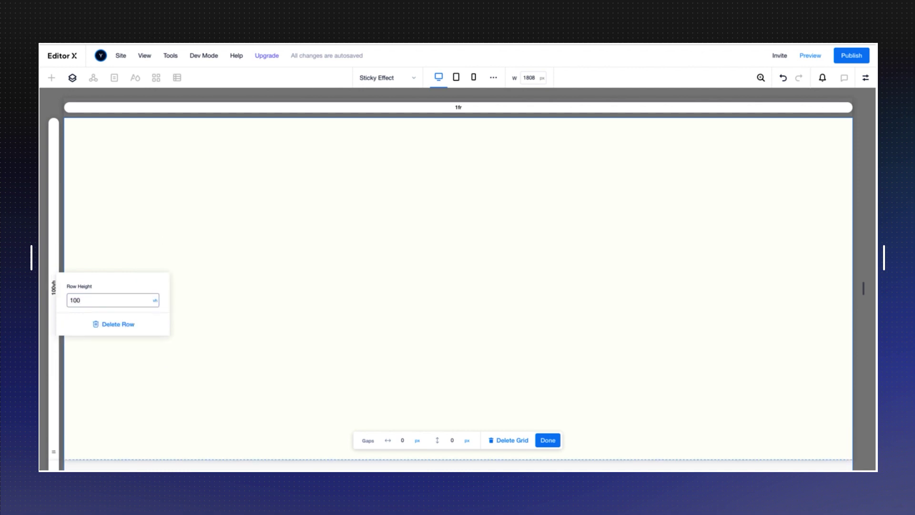
{"action": "left_click", "coordinate": [121, 396]}
Step: Switch the second row's maximum height to viewport-height units
{"action": "scroll", "coordinate": [123, 396], "scroll_direction": "down", "scroll_amount": 6}
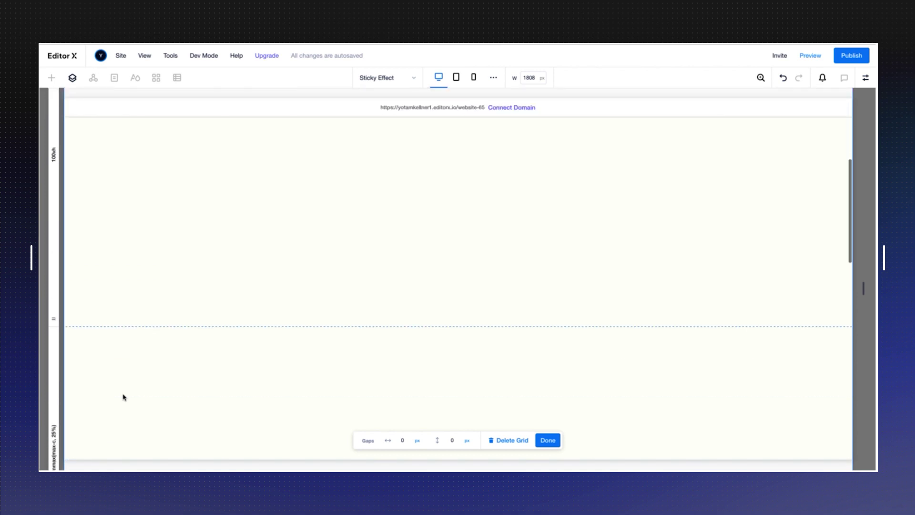
{"action": "left_click", "coordinate": [57, 315]}
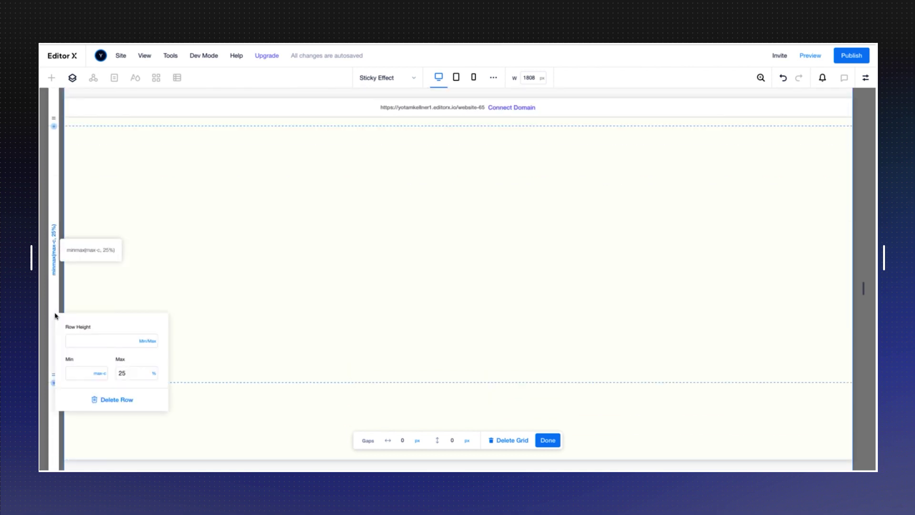
{"action": "left_click", "coordinate": [139, 376]}
{"action": "left_click", "coordinate": [153, 375]}
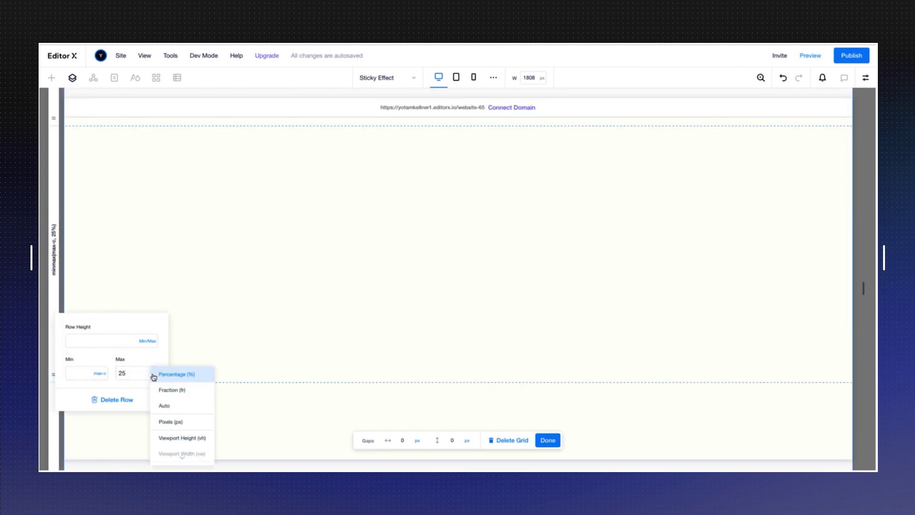
{"action": "scroll", "coordinate": [172, 429], "scroll_direction": "down", "scroll_amount": 2}
{"action": "left_click", "coordinate": [174, 408]}
{"action": "double_click", "coordinate": [131, 376]}
{"action": "type", "text": "100"}
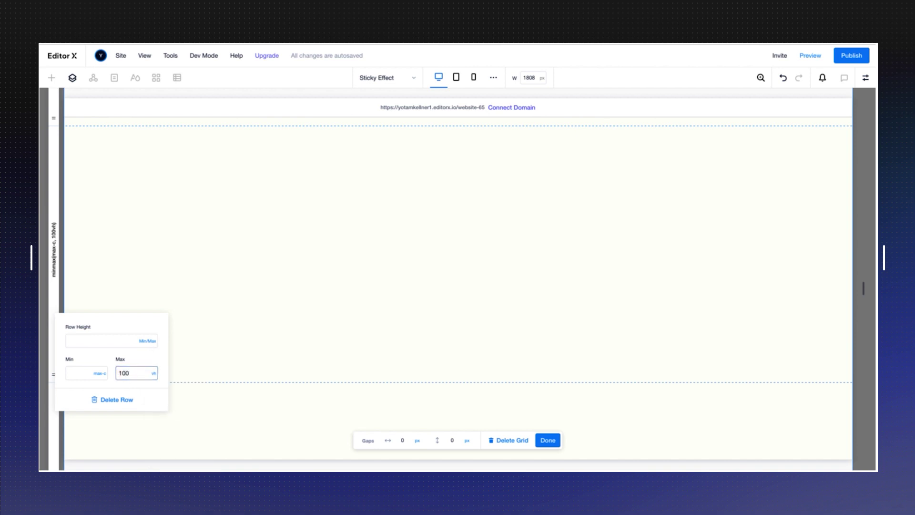
{"action": "left_click", "coordinate": [126, 346]}
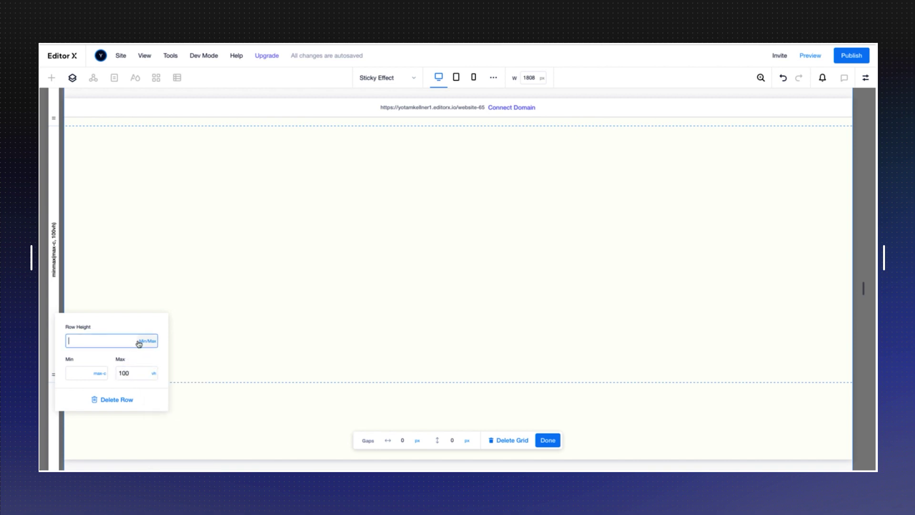
{"action": "left_click", "coordinate": [145, 342]}
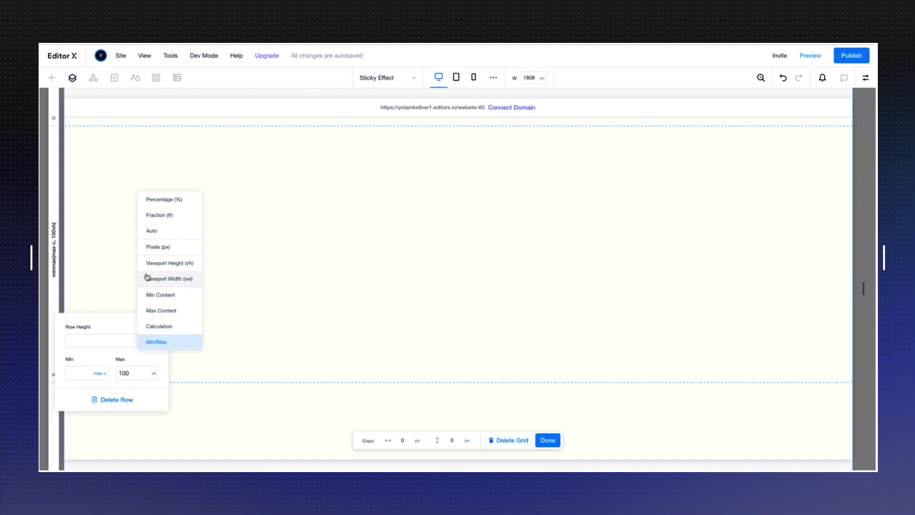
{"action": "left_click", "coordinate": [102, 376]}
Step: Set the lower row's height to 25 vh, with its maximum in vh
{"action": "left_click", "coordinate": [54, 394]}
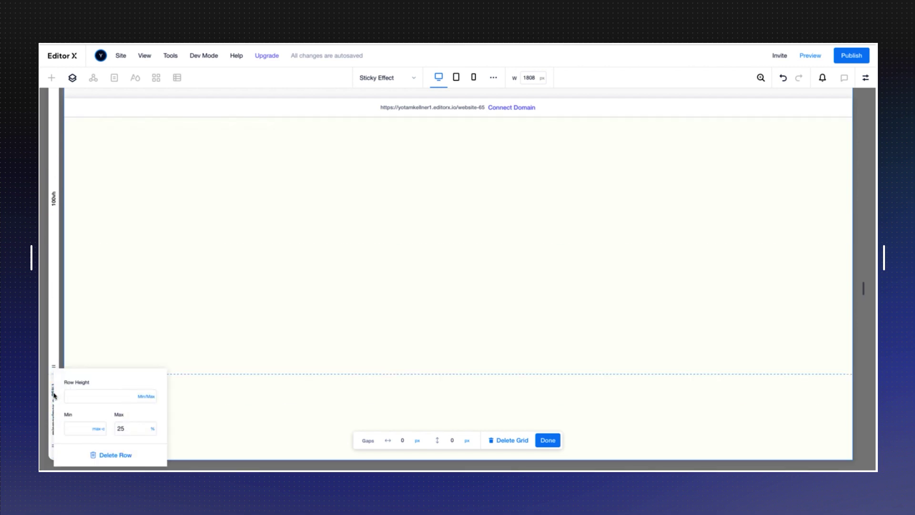
{"action": "left_click", "coordinate": [152, 430]}
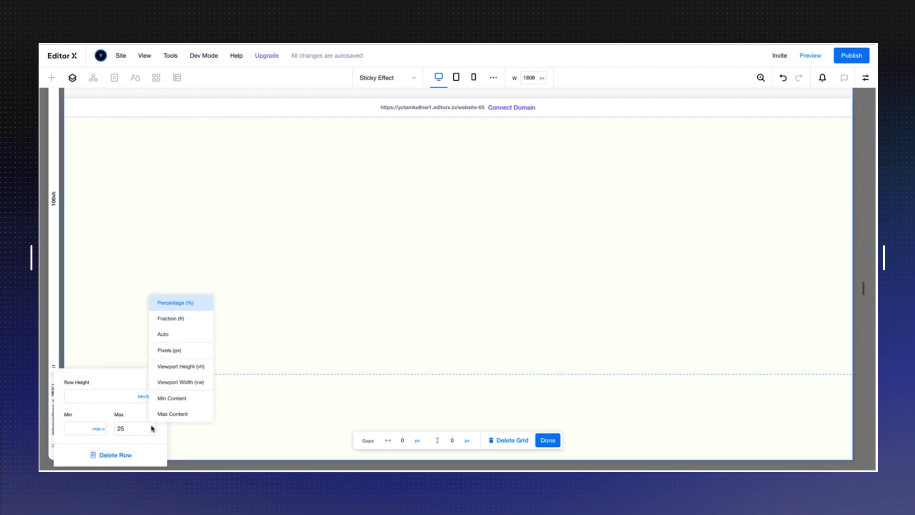
{"action": "left_click", "coordinate": [181, 367]}
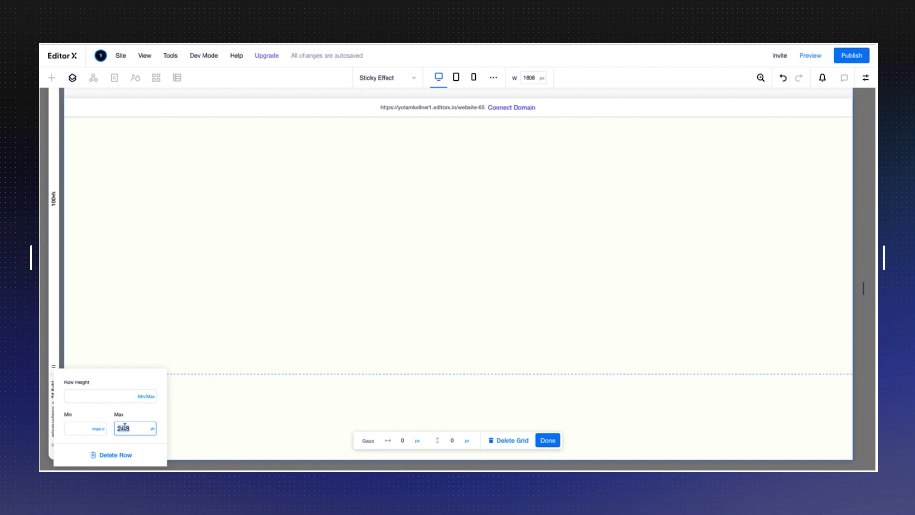
{"action": "type", "text": "25"}
{"action": "left_click", "coordinate": [140, 397]}
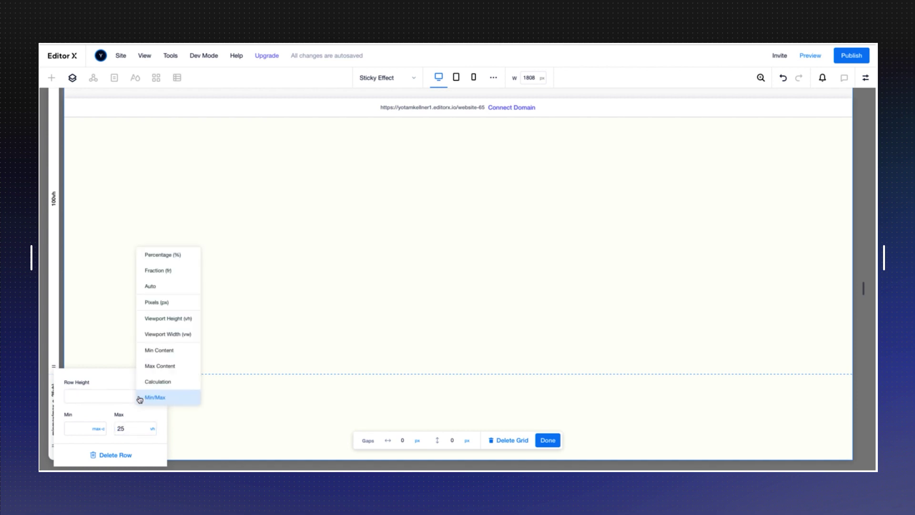
{"action": "left_click", "coordinate": [158, 320]}
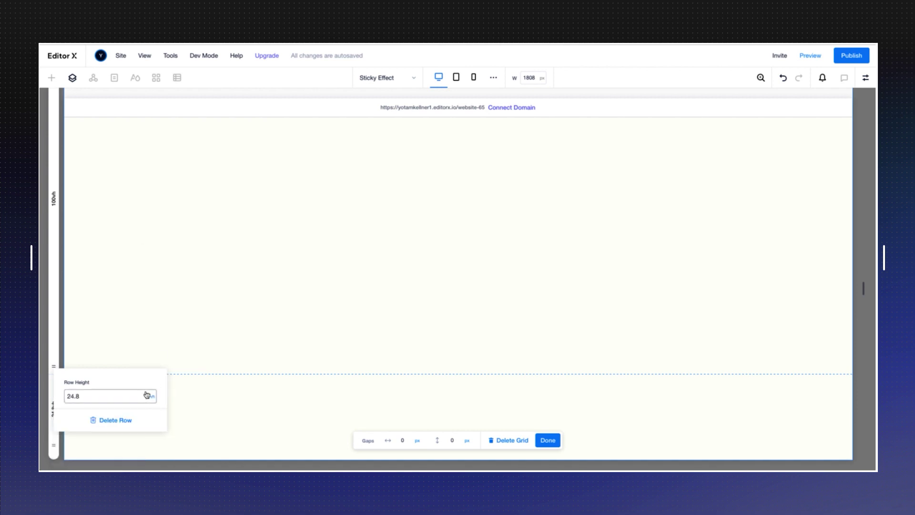
{"action": "type", "text": "25"}
{"action": "key", "text": "Return"}
Step: Finish the grid and add a Container to the section, stretched to fill it
{"action": "left_click", "coordinate": [548, 440]}
{"action": "scroll", "coordinate": [529, 383], "scroll_direction": "up", "scroll_amount": 5}
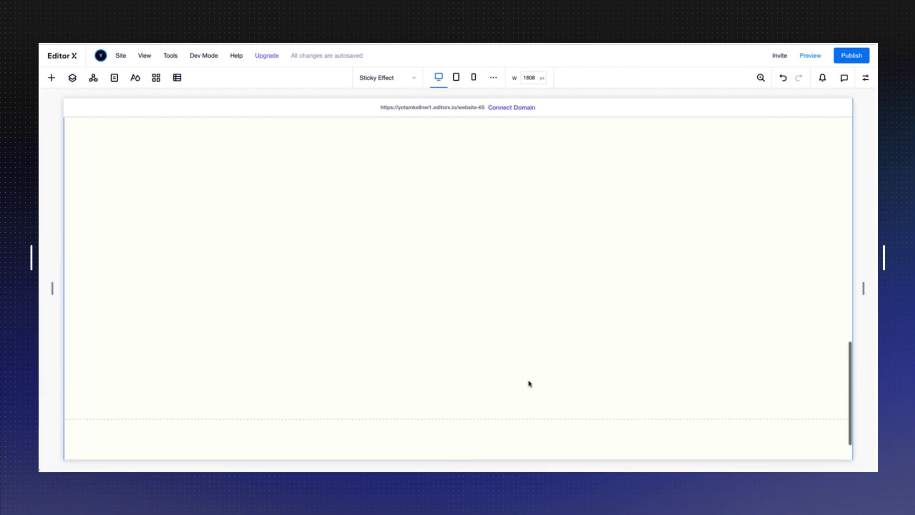
{"action": "scroll", "coordinate": [529, 383], "scroll_direction": "up", "scroll_amount": 5}
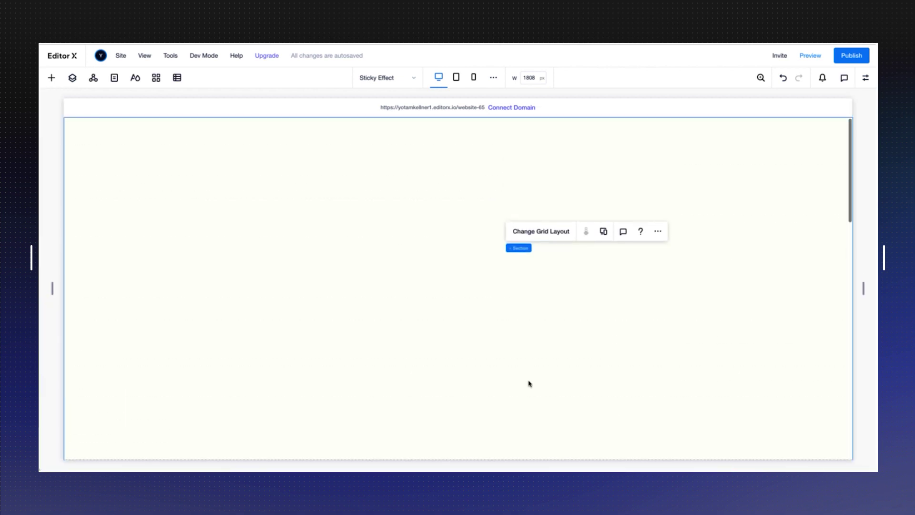
{"action": "left_click", "coordinate": [386, 260]}
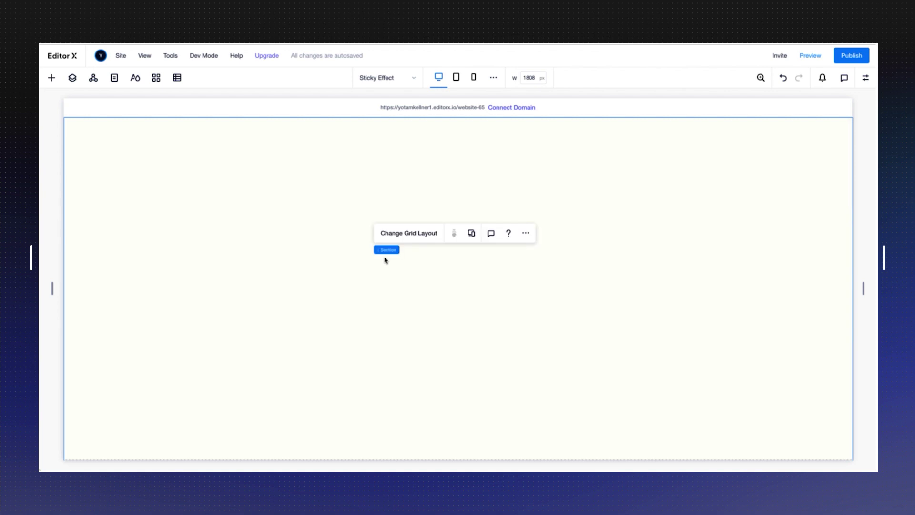
{"action": "left_click", "coordinate": [53, 79]}
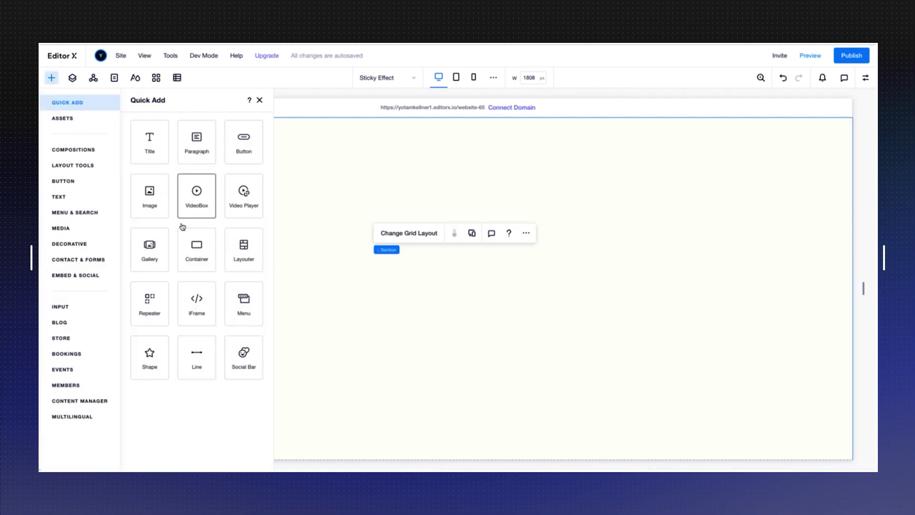
{"action": "left_click_drag", "start_coordinate": [197, 248], "coordinate": [475, 259]}
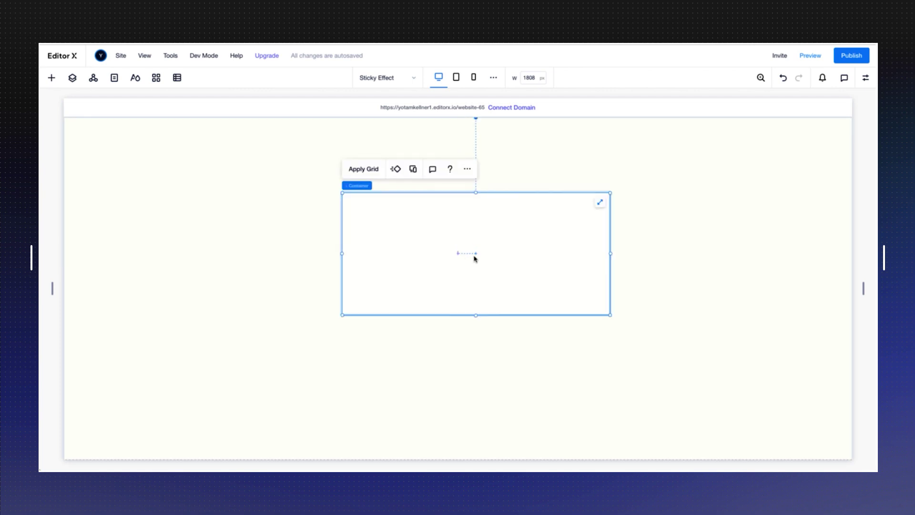
{"action": "left_click", "coordinate": [600, 205]}
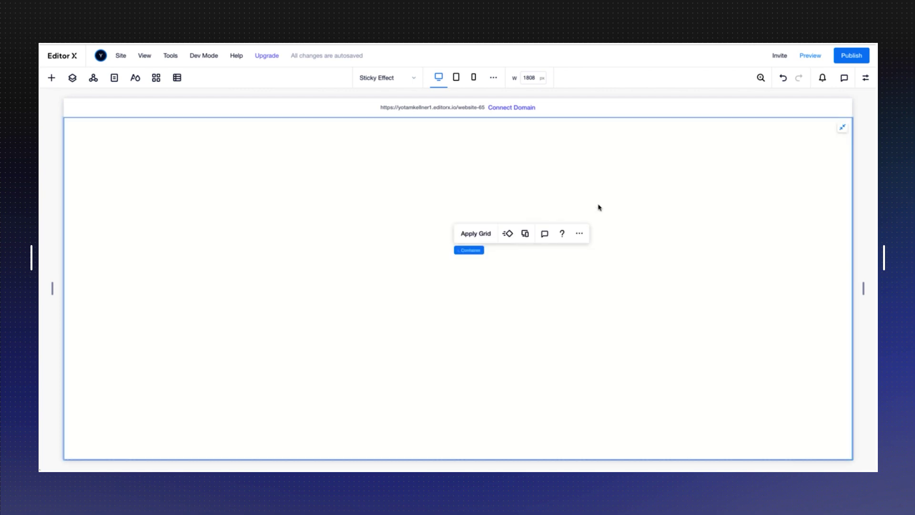
Step: Set the container's background opacity to 0 in its Design settings
{"action": "scroll", "coordinate": [600, 205], "scroll_direction": "down", "scroll_amount": 5}
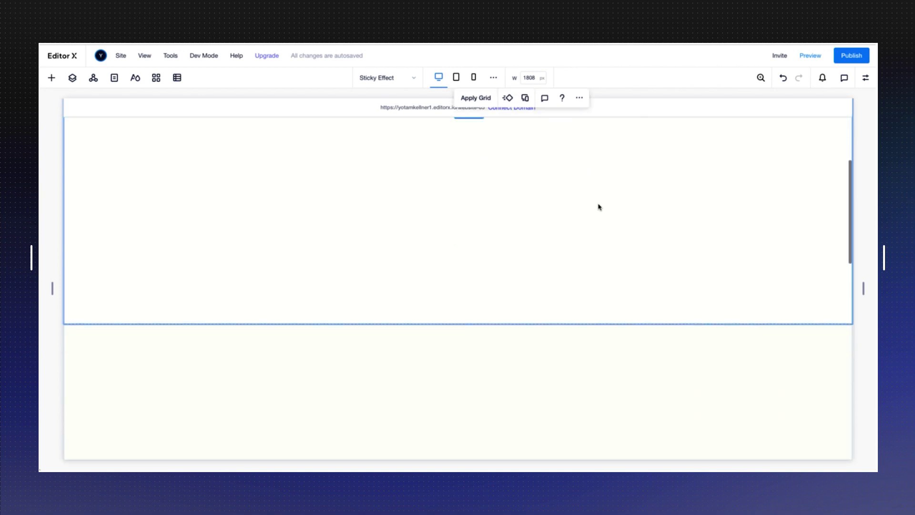
{"action": "scroll", "coordinate": [558, 260], "scroll_direction": "up", "scroll_amount": 5}
{"action": "scroll", "coordinate": [565, 250], "scroll_direction": "down", "scroll_amount": 3}
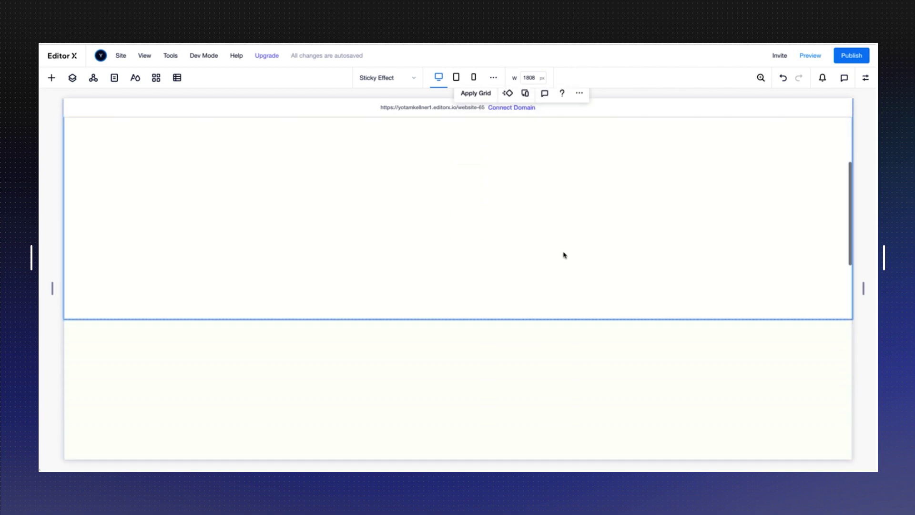
{"action": "scroll", "coordinate": [564, 253], "scroll_direction": "up", "scroll_amount": 3}
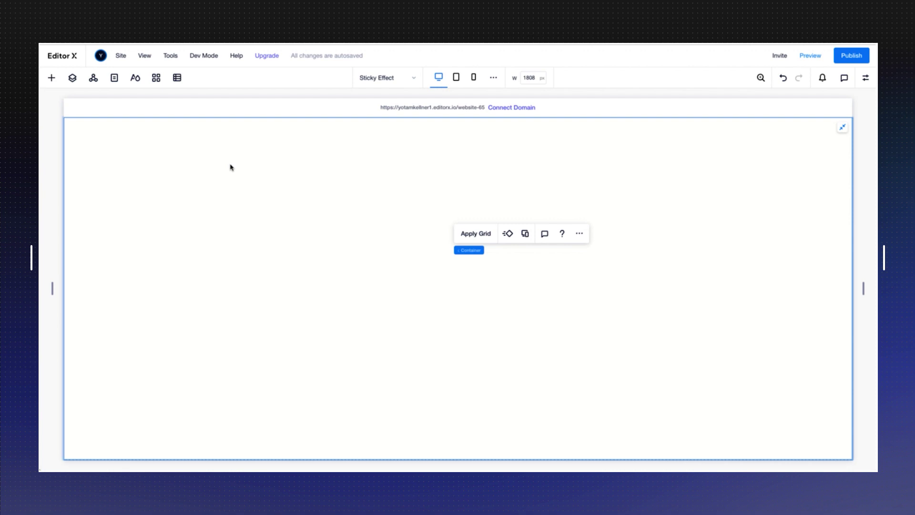
{"action": "left_click", "coordinate": [867, 79]}
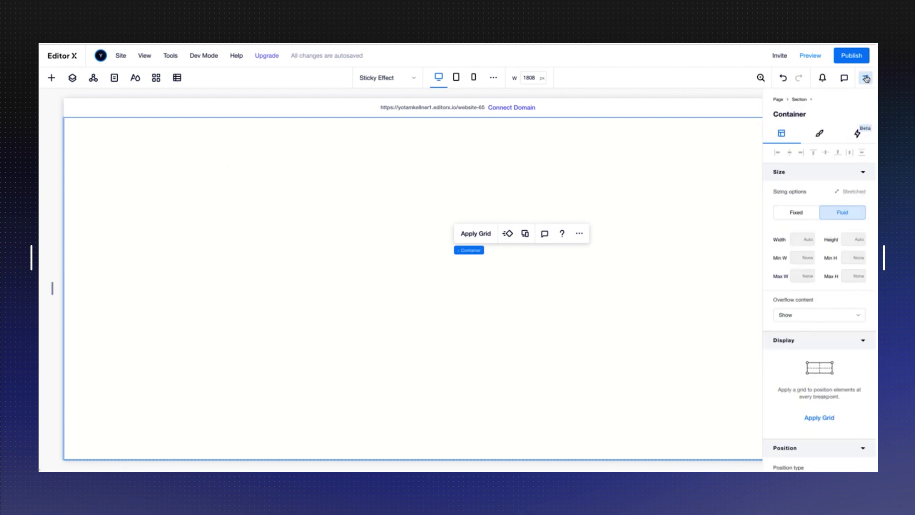
{"action": "left_click", "coordinate": [820, 136]}
{"action": "left_click_drag", "start_coordinate": [836, 194], "coordinate": [815, 193]}
{"action": "left_click", "coordinate": [865, 79]}
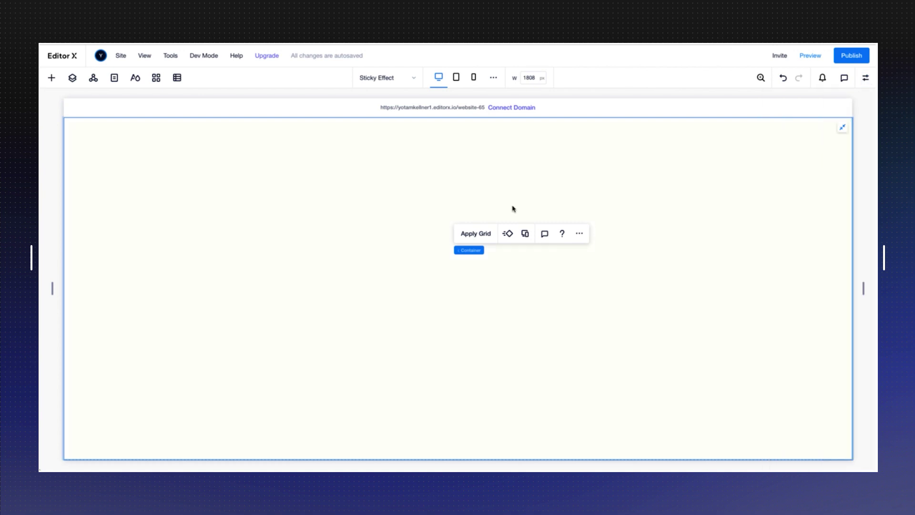
Step: Drop an Image into the container, centre it vertically, and bring up the media library
{"action": "left_click", "coordinate": [53, 78]}
{"action": "left_click_drag", "start_coordinate": [143, 187], "coordinate": [450, 290]}
{"action": "left_click", "coordinate": [866, 78]}
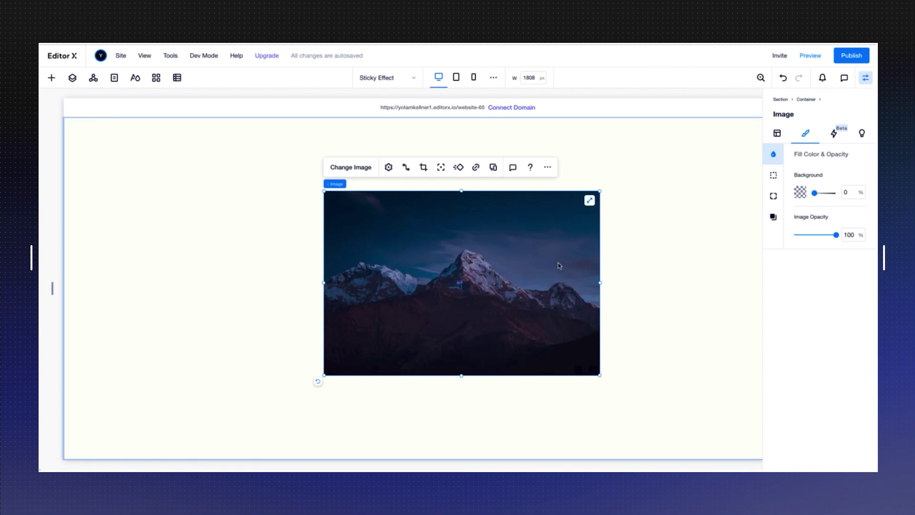
{"action": "left_click", "coordinate": [777, 133]}
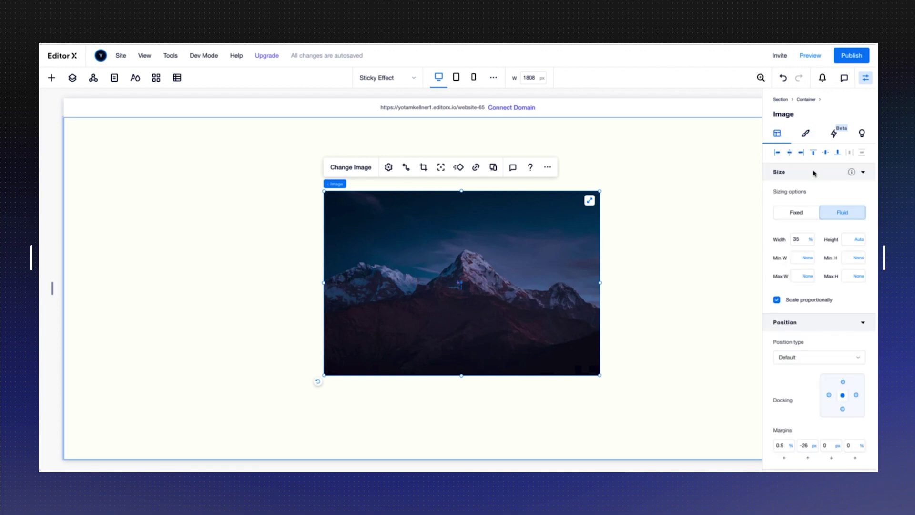
{"action": "left_click", "coordinate": [826, 154]}
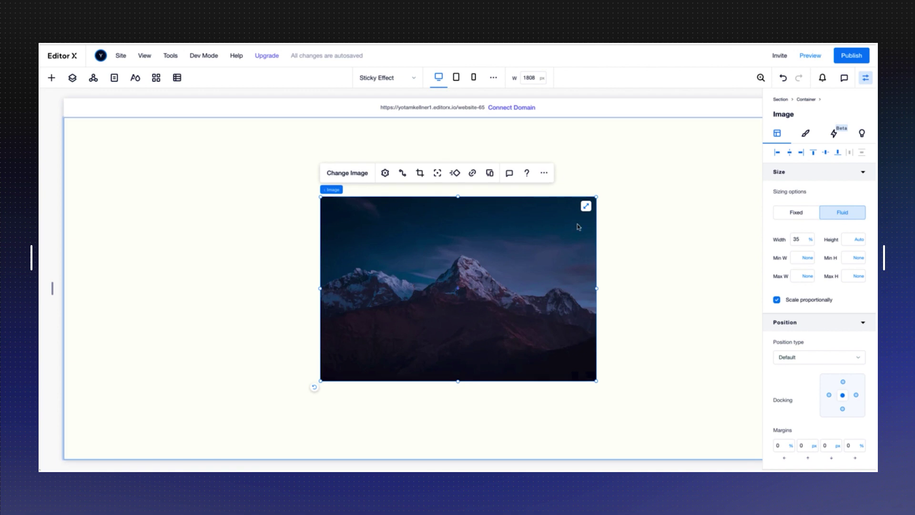
{"action": "left_click", "coordinate": [353, 174]}
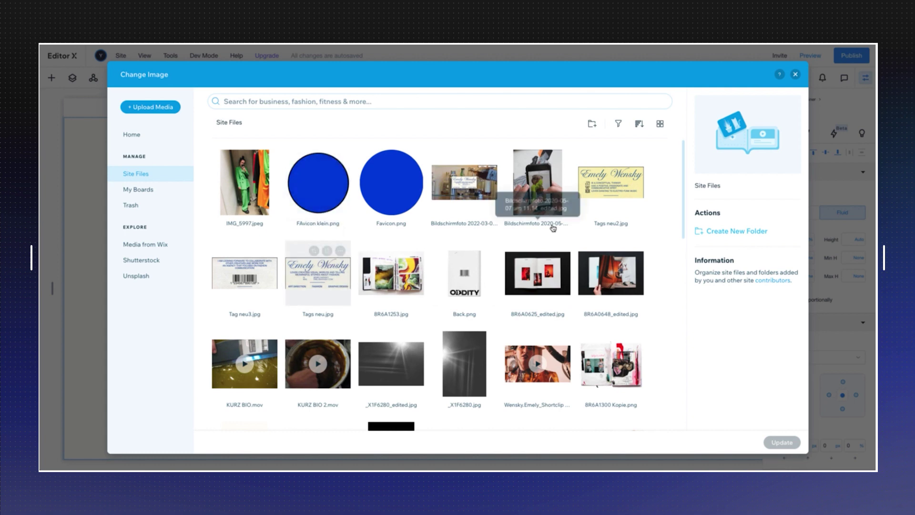
Step: Swap the mountain image for Tags neu2.jpg and open its image settings
{"action": "left_click", "coordinate": [611, 188]}
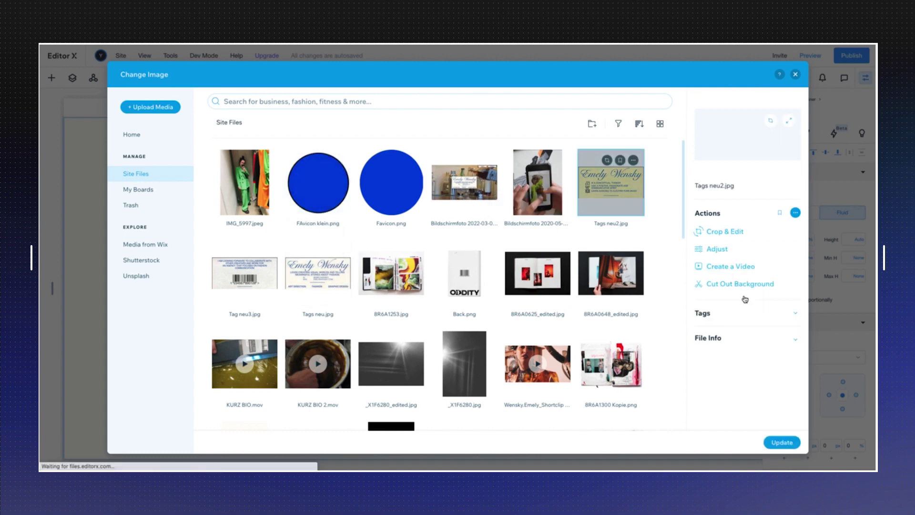
{"action": "left_click", "coordinate": [777, 442]}
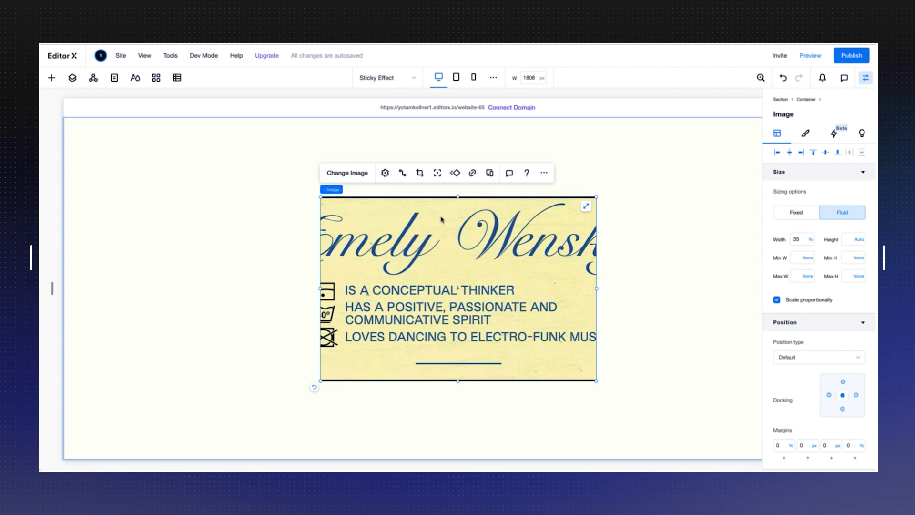
{"action": "left_click", "coordinate": [385, 173]}
Step: Reset the tag image to its full uncropped view and centre it vertically
{"action": "left_click", "coordinate": [650, 300]}
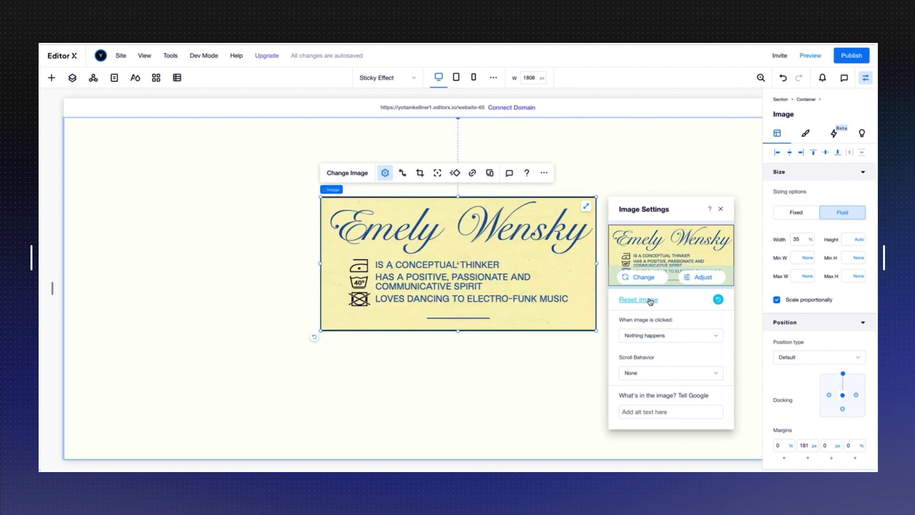
{"action": "left_click", "coordinate": [720, 210]}
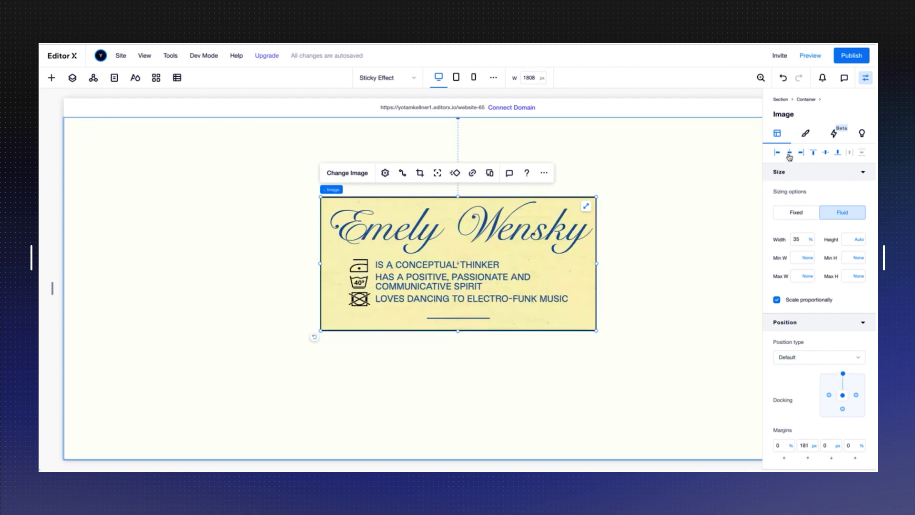
{"action": "left_click", "coordinate": [826, 152]}
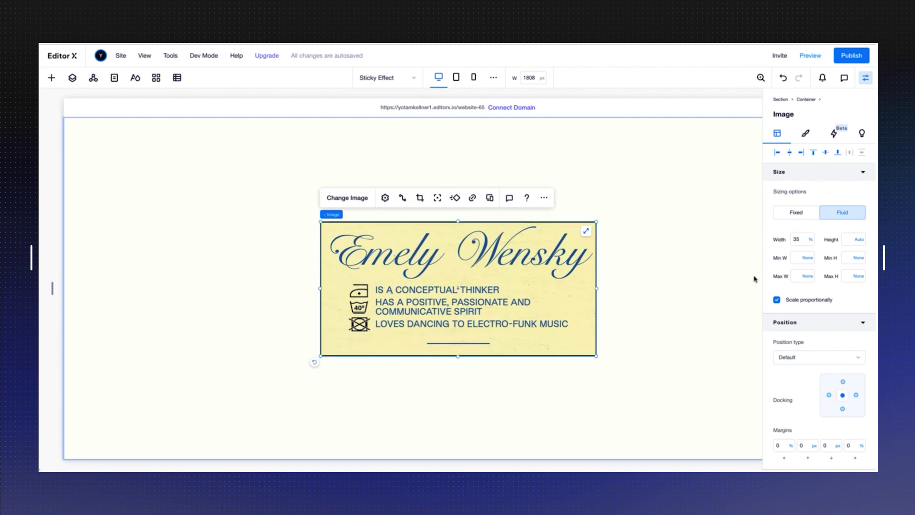
{"action": "scroll", "coordinate": [818, 371], "scroll_direction": "down", "scroll_amount": 1}
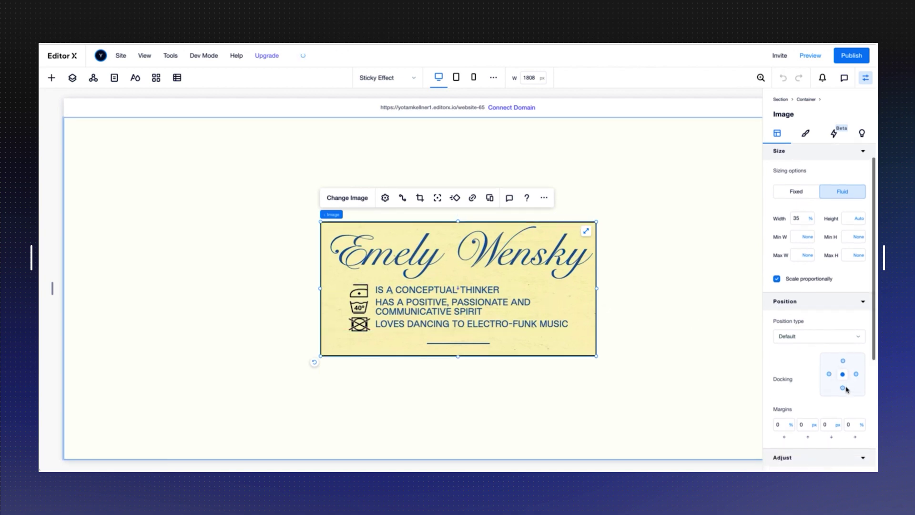
{"action": "scroll", "coordinate": [815, 373], "scroll_direction": "up", "scroll_amount": 1}
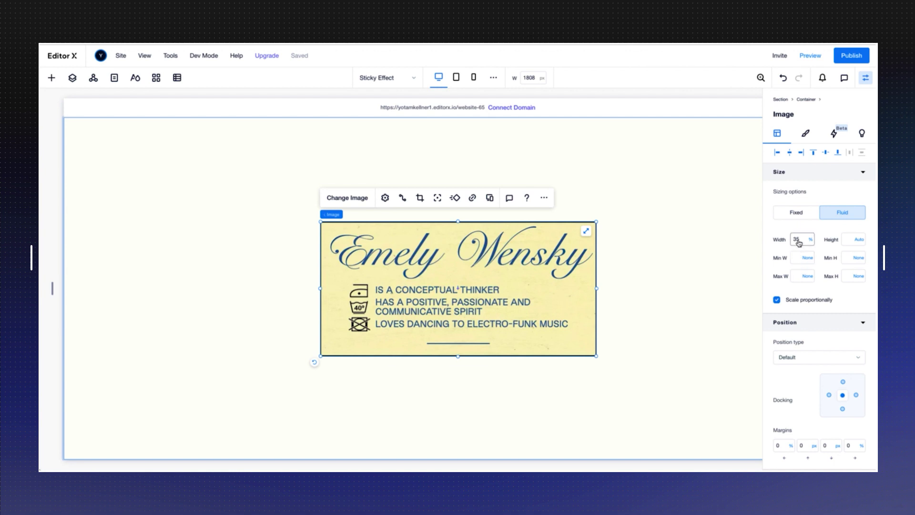
Step: Make the business-card container's position sticky
{"action": "left_click", "coordinate": [663, 245]}
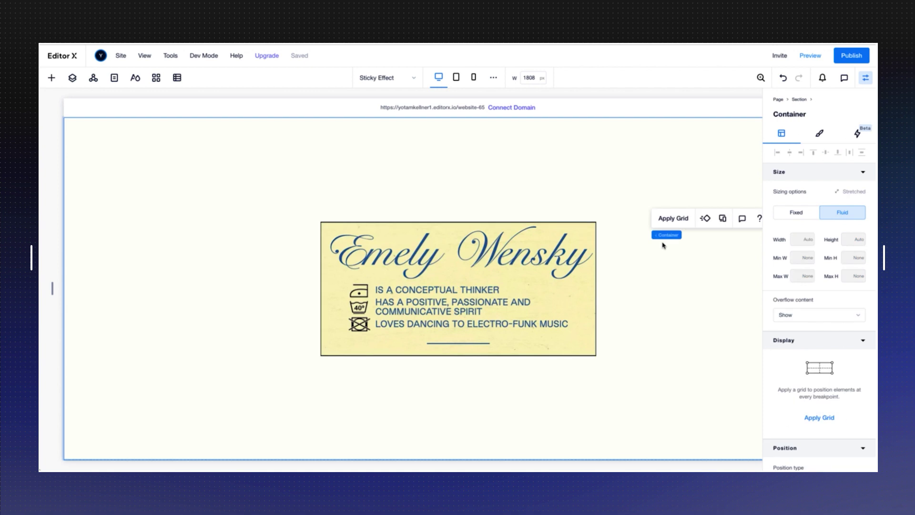
{"action": "scroll", "coordinate": [811, 286], "scroll_direction": "down", "scroll_amount": 4}
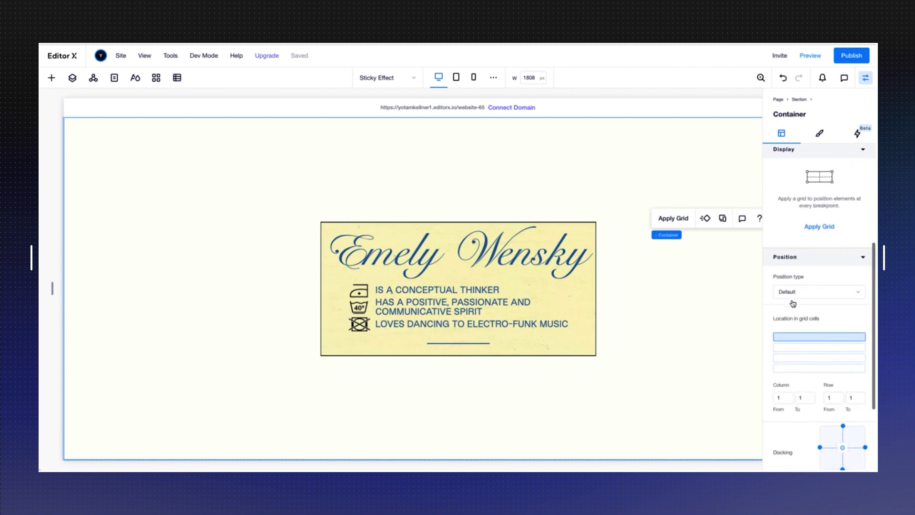
{"action": "left_click", "coordinate": [794, 293]}
{"action": "left_click", "coordinate": [794, 311]}
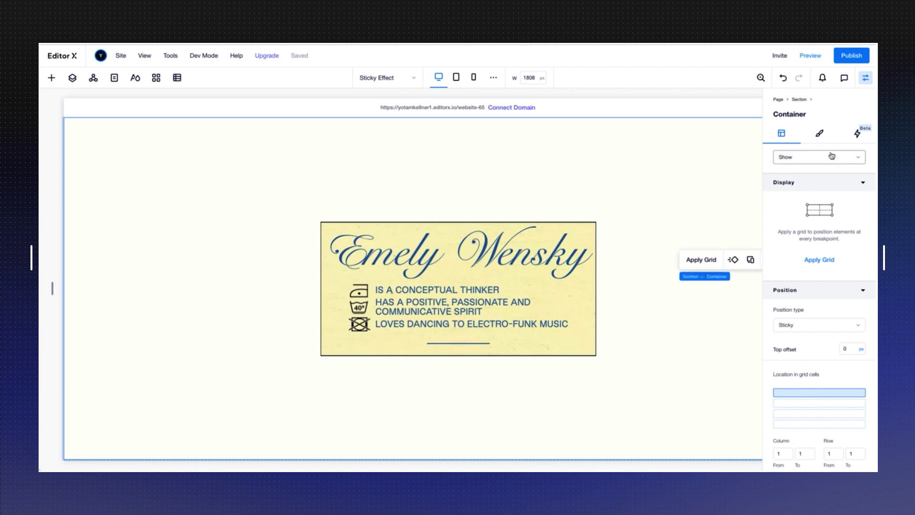
{"action": "left_click", "coordinate": [866, 77]}
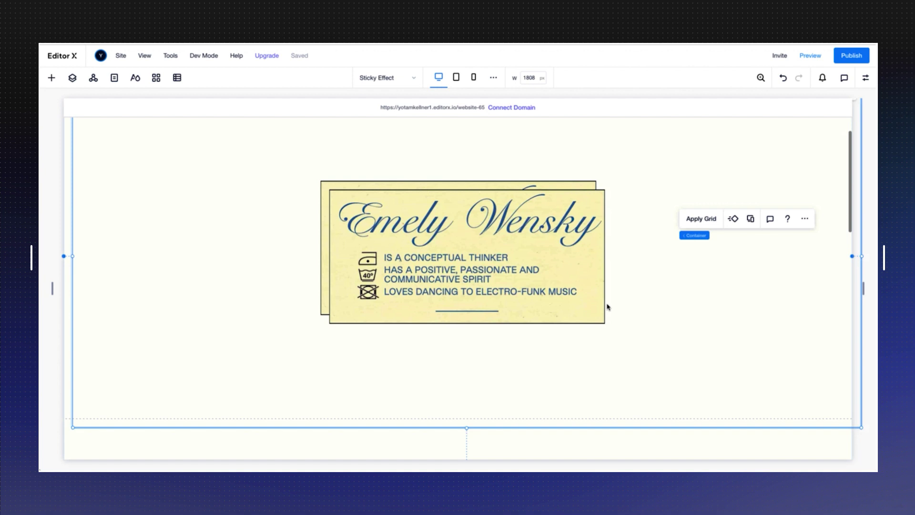
Step: Place the container in grid row 2 only, then select the surrounding section
{"action": "left_click", "coordinate": [866, 79]}
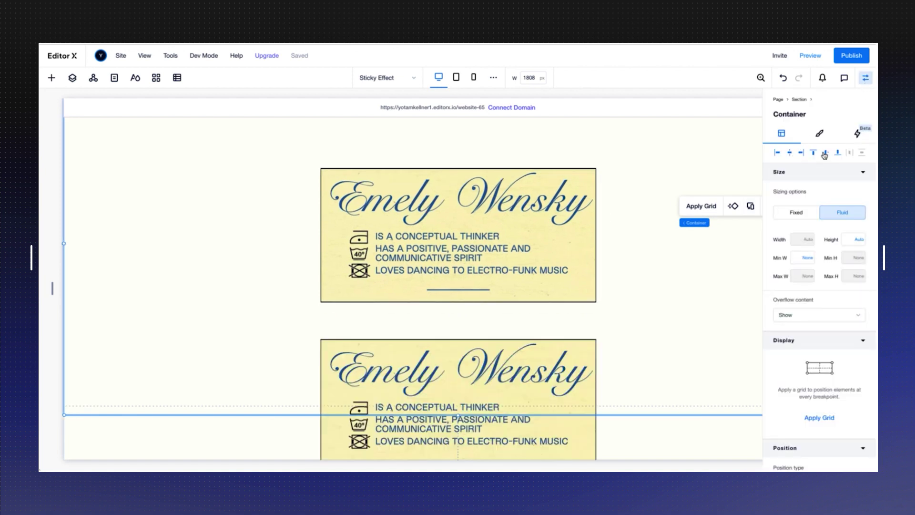
{"action": "scroll", "coordinate": [822, 238], "scroll_direction": "down", "scroll_amount": 5}
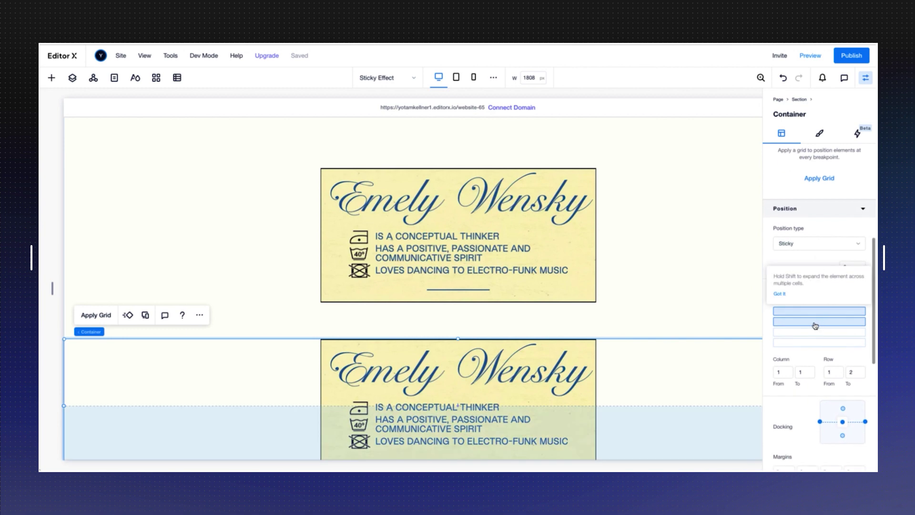
{"action": "left_click", "coordinate": [816, 325]}
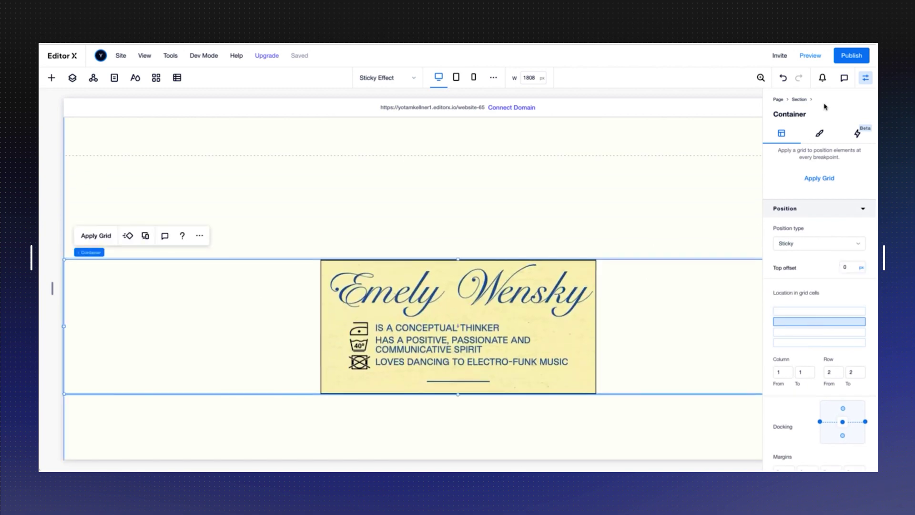
{"action": "left_click", "coordinate": [866, 78]}
{"action": "left_click", "coordinate": [840, 270]}
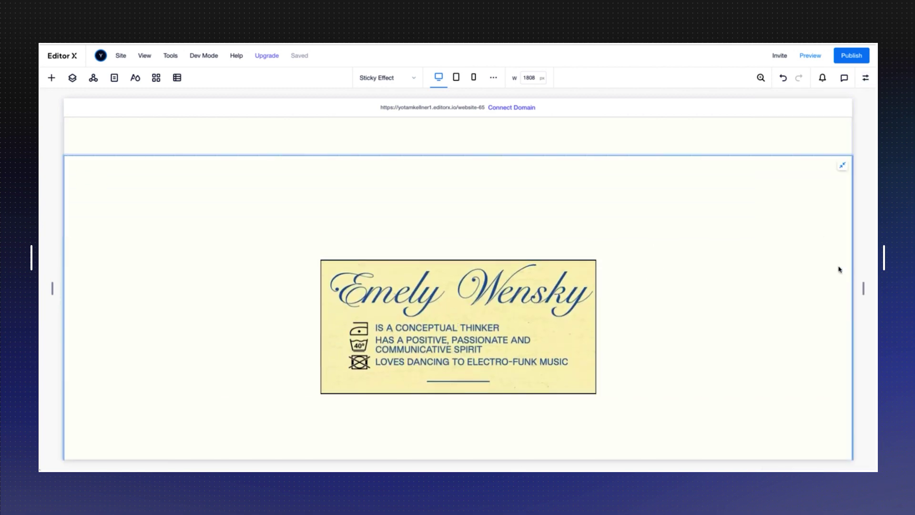
{"action": "scroll", "coordinate": [740, 272], "scroll_direction": "down", "scroll_amount": 2}
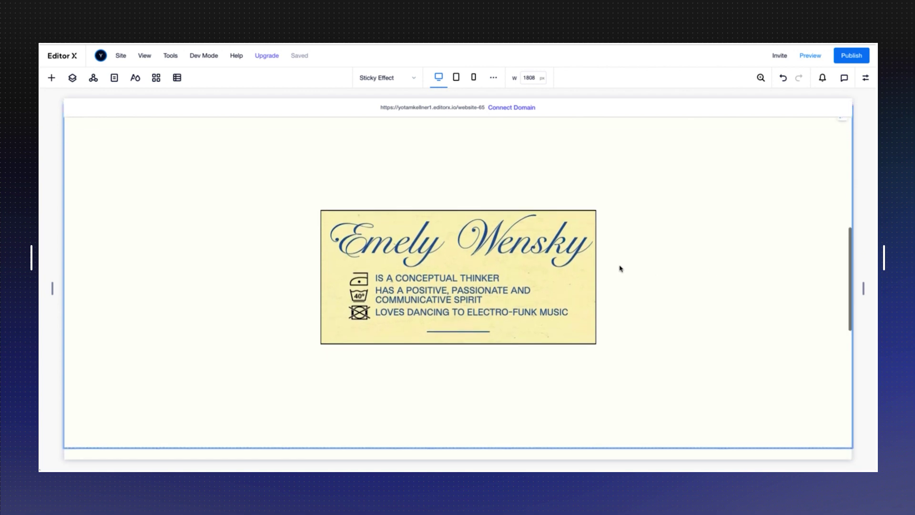
Step: Replace the lower card image with Tags neu.jpg
{"action": "left_click", "coordinate": [561, 269]}
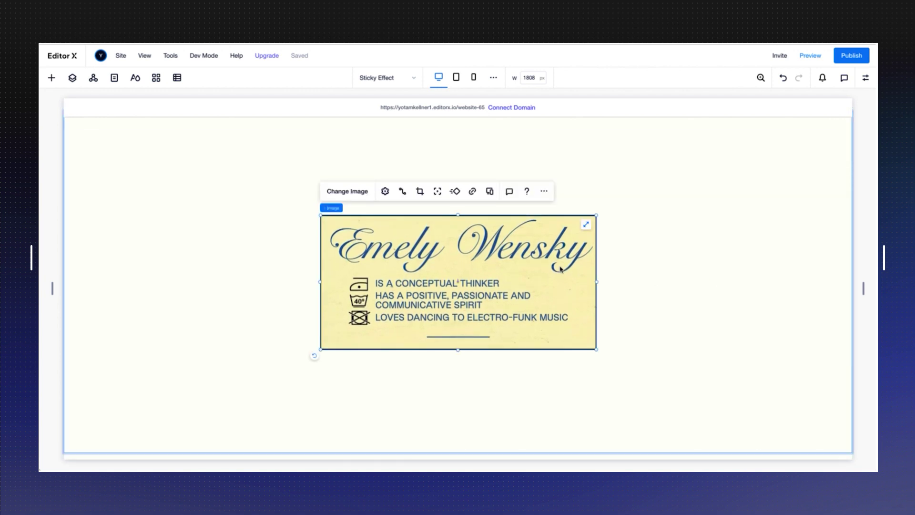
{"action": "left_click", "coordinate": [354, 192]}
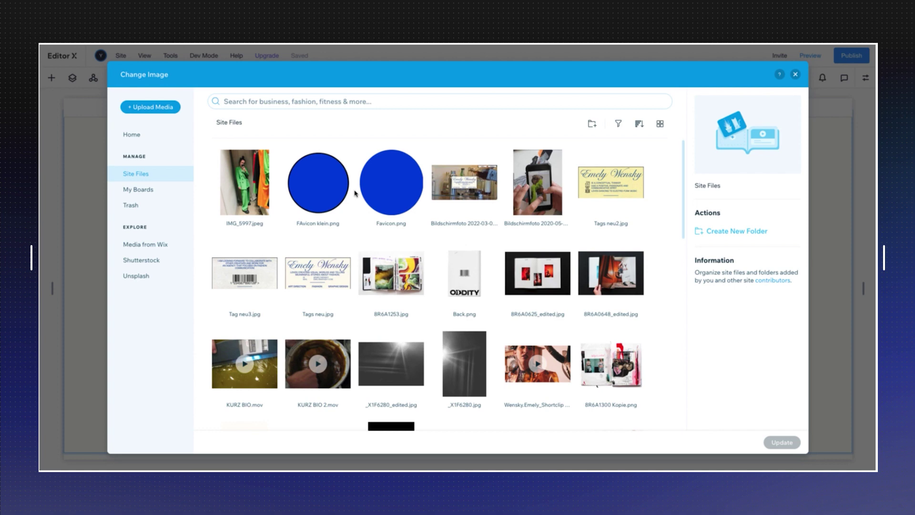
{"action": "left_click", "coordinate": [318, 273]}
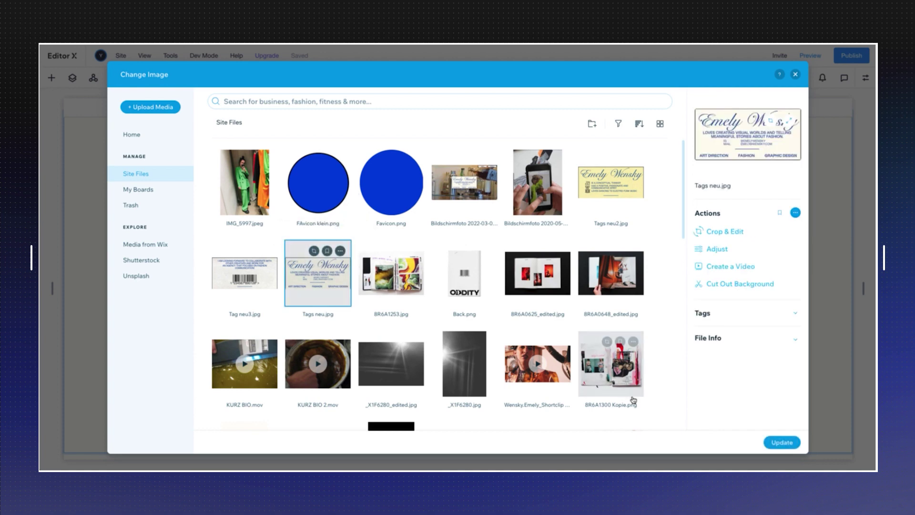
{"action": "left_click", "coordinate": [777, 444]}
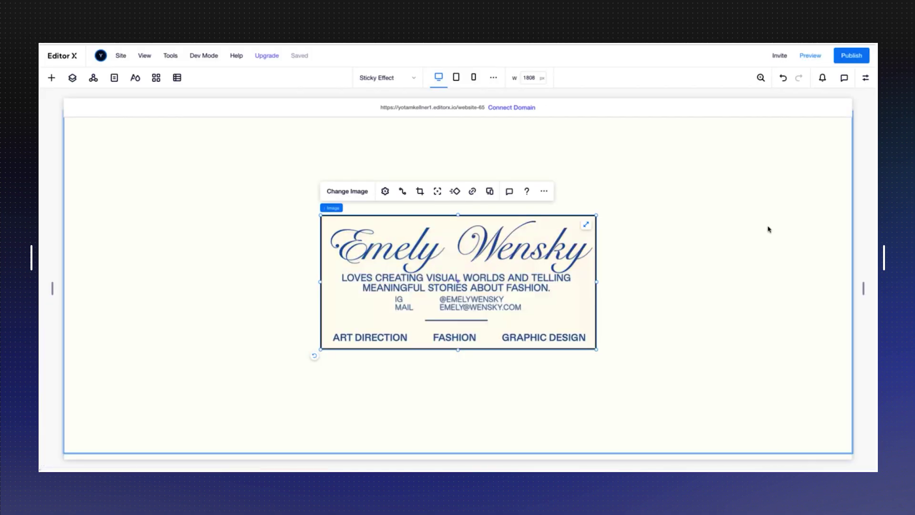
Step: Rotate the card 15° and reselect its container
{"action": "left_click", "coordinate": [866, 77]}
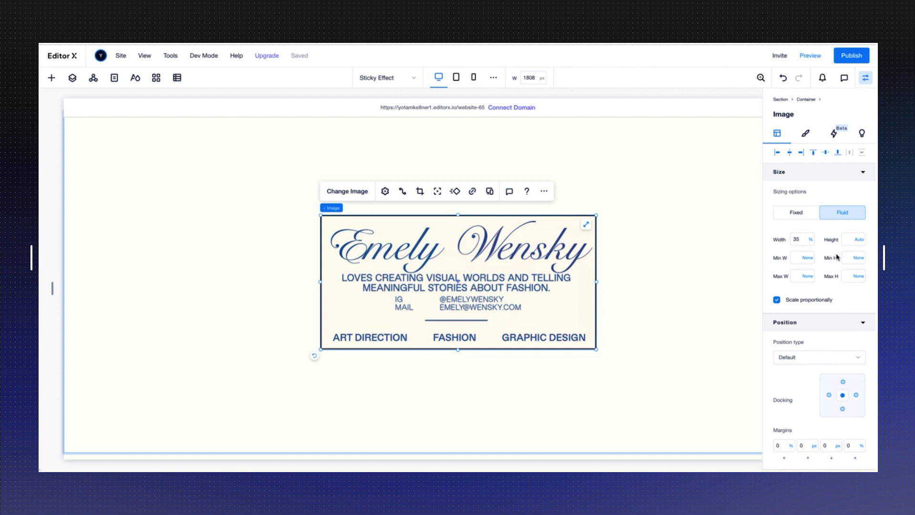
{"action": "scroll", "coordinate": [829, 306], "scroll_direction": "down", "scroll_amount": 3}
{"action": "scroll", "coordinate": [830, 306], "scroll_direction": "down", "scroll_amount": 3}
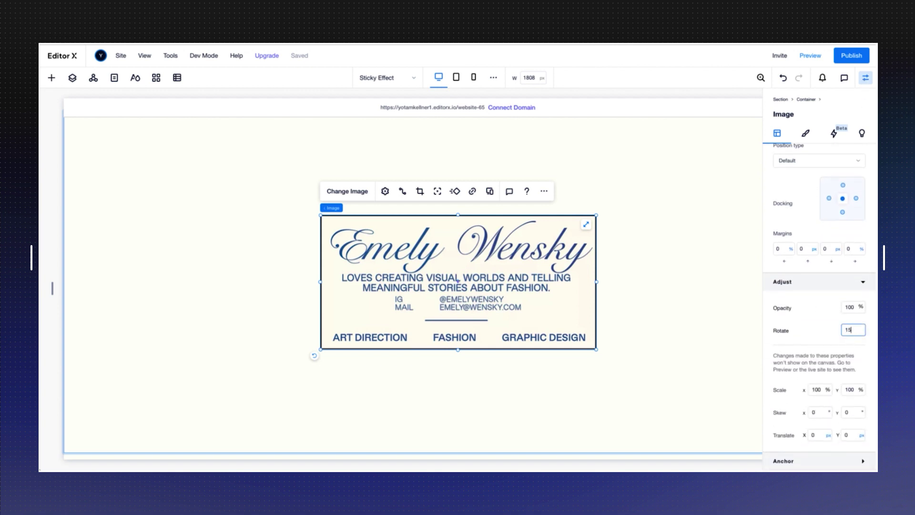
{"action": "key", "text": "Return"}
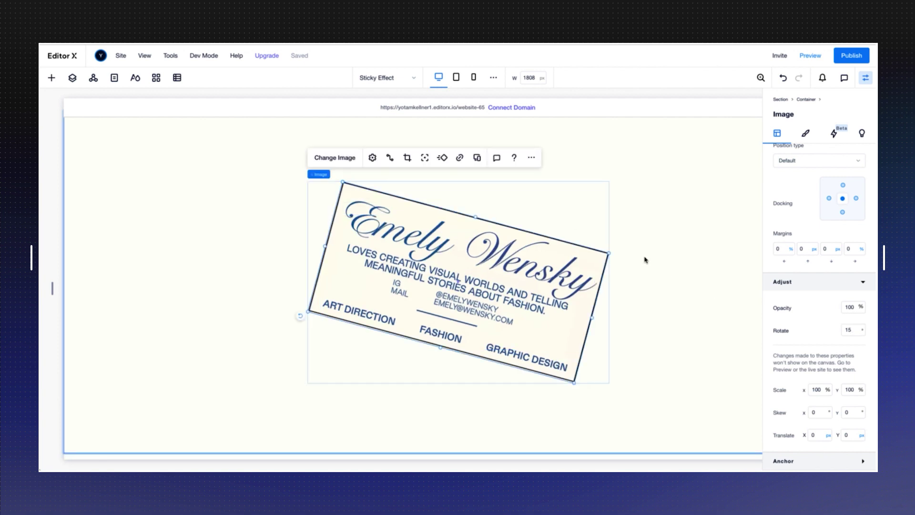
{"action": "left_click", "coordinate": [668, 241]}
{"action": "scroll", "coordinate": [777, 299], "scroll_direction": "down", "scroll_amount": 1}
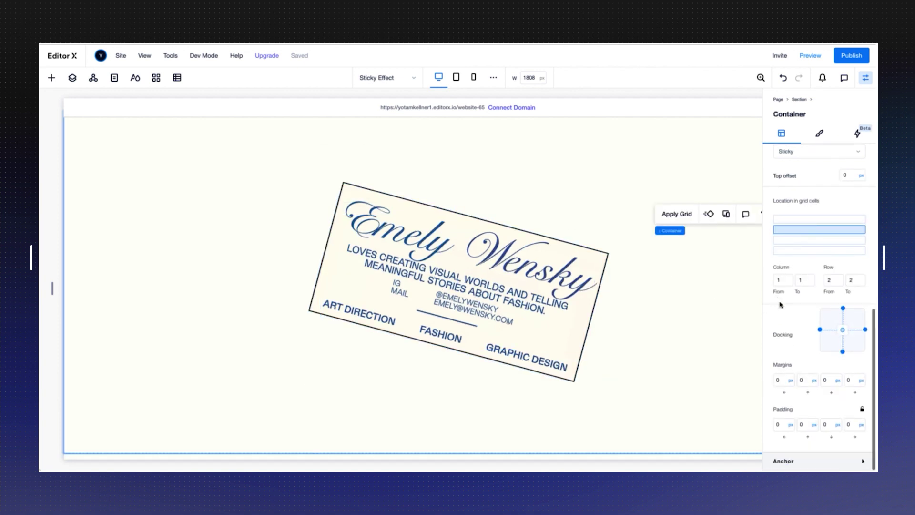
{"action": "scroll", "coordinate": [787, 282], "scroll_direction": "up", "scroll_amount": 3}
{"action": "scroll", "coordinate": [635, 217], "scroll_direction": "down", "scroll_amount": 5}
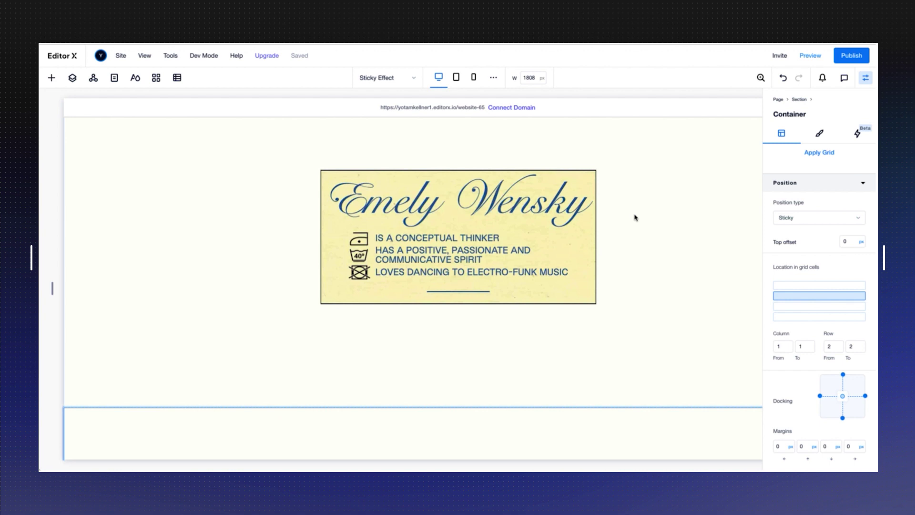
{"action": "left_click", "coordinate": [809, 61]}
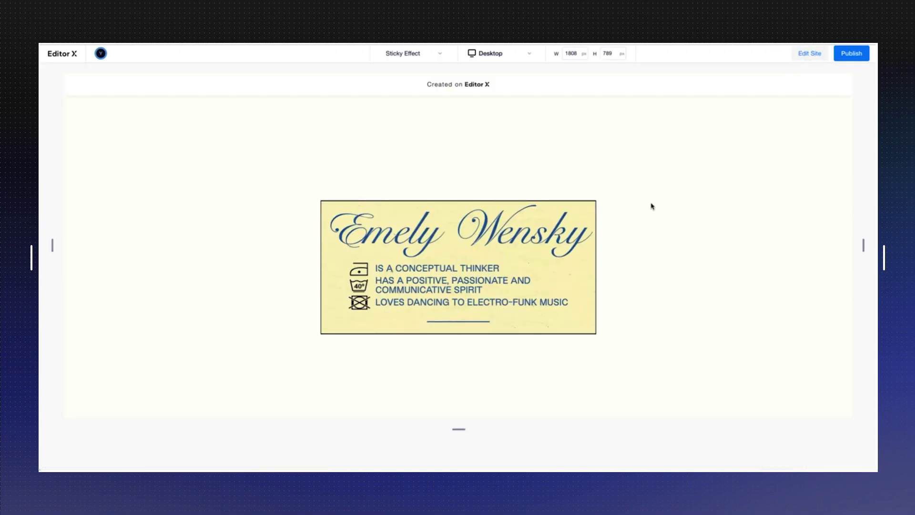
{"action": "scroll", "coordinate": [652, 206], "scroll_direction": "down", "scroll_amount": 5}
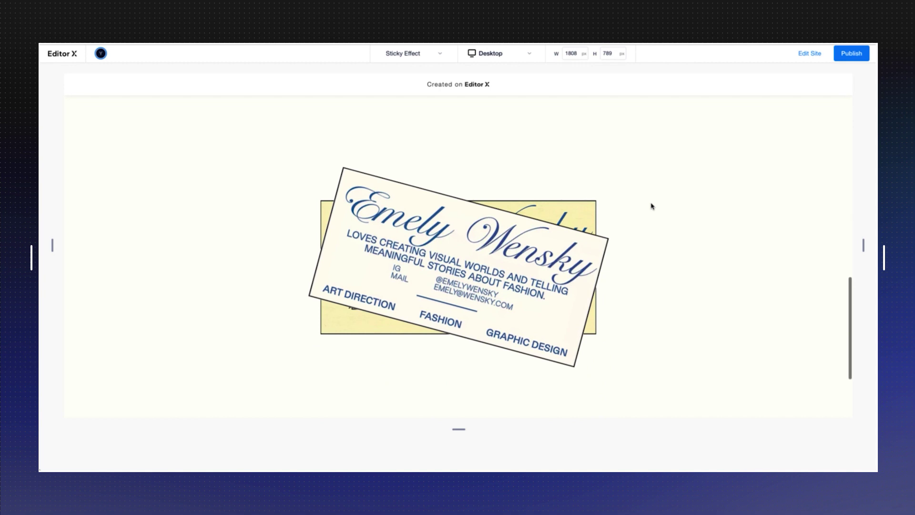
{"action": "scroll", "coordinate": [652, 206], "scroll_direction": "up", "scroll_amount": 10}
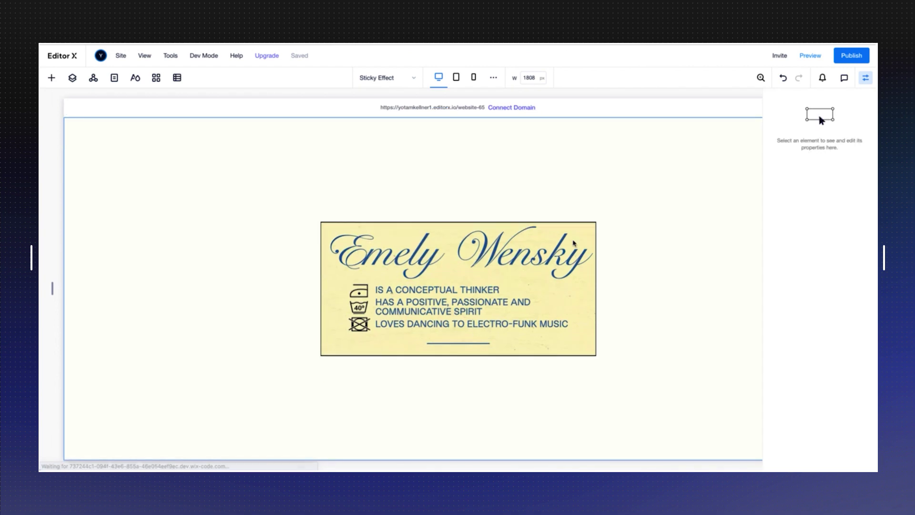
{"action": "scroll", "coordinate": [572, 241], "scroll_direction": "down", "scroll_amount": 5}
Step: Place the third card's container in grid row 3 only
{"action": "left_click", "coordinate": [606, 214]}
{"action": "scroll", "coordinate": [603, 234], "scroll_direction": "down", "scroll_amount": 2}
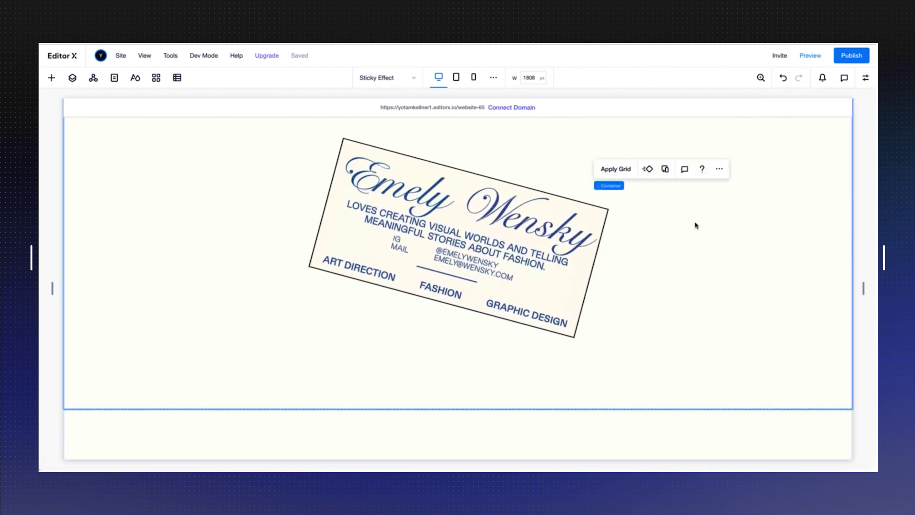
{"action": "scroll", "coordinate": [668, 251], "scroll_direction": "down", "scroll_amount": 1}
{"action": "left_click", "coordinate": [866, 80]}
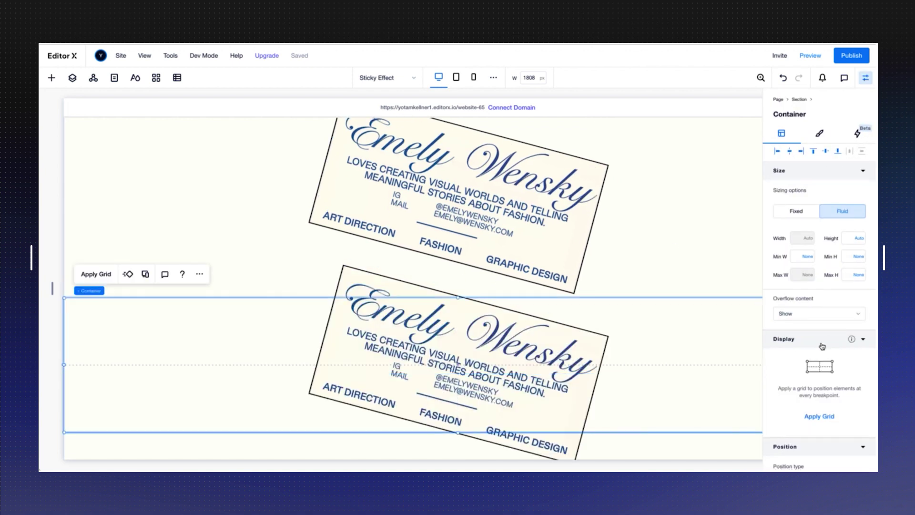
{"action": "scroll", "coordinate": [811, 333], "scroll_direction": "down", "scroll_amount": 5}
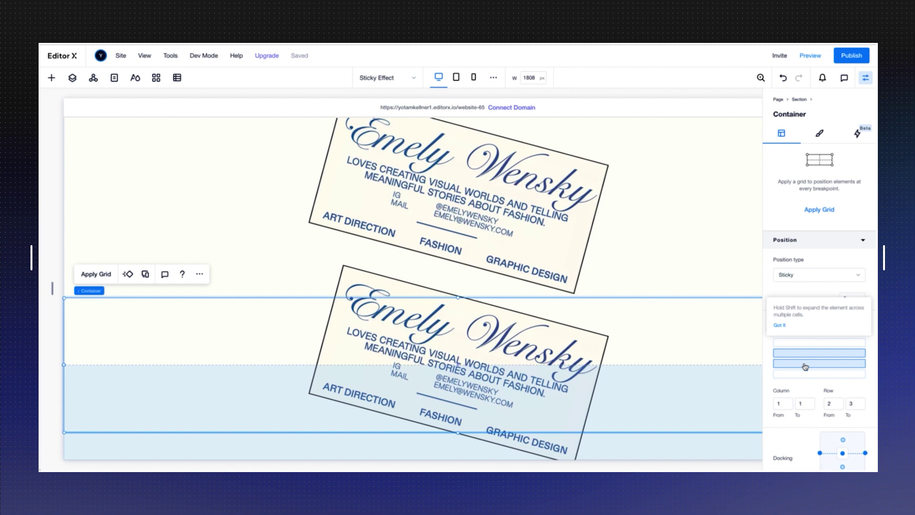
{"action": "left_click", "coordinate": [806, 366]}
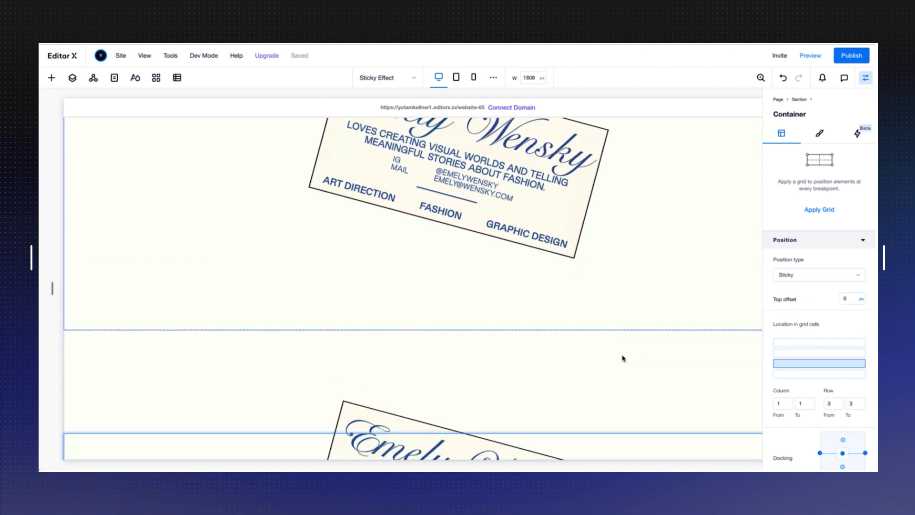
{"action": "left_click", "coordinate": [868, 79]}
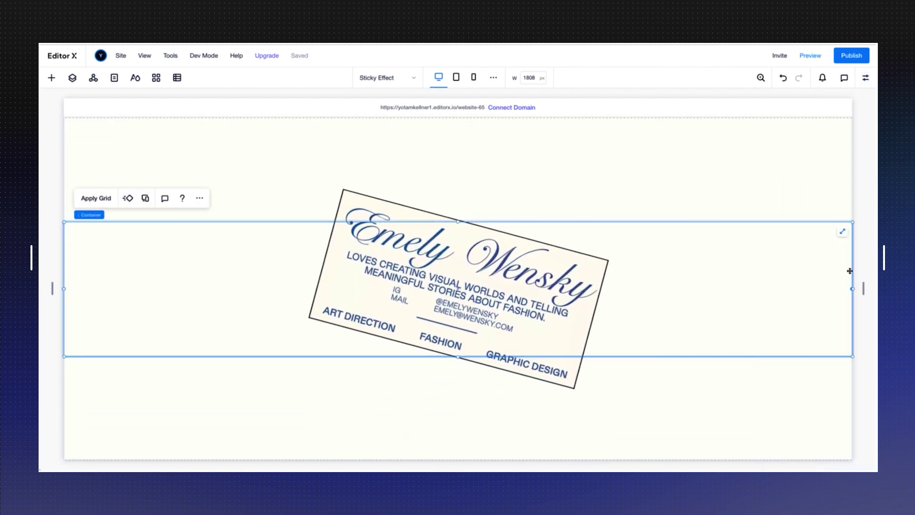
Step: Swap the card image for the barcode Tag neu3.jpg and rotate it -15°
{"action": "left_click", "coordinate": [843, 233]}
{"action": "left_click", "coordinate": [548, 196]}
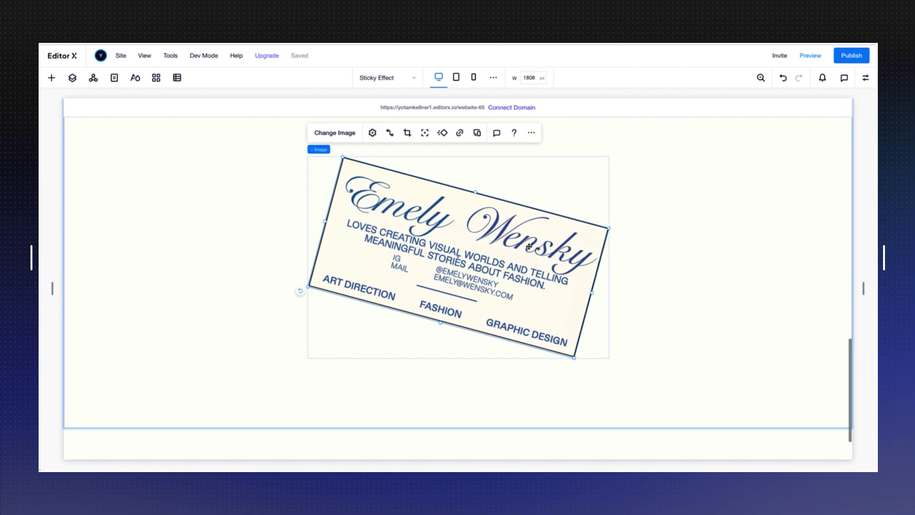
{"action": "left_click", "coordinate": [347, 136]}
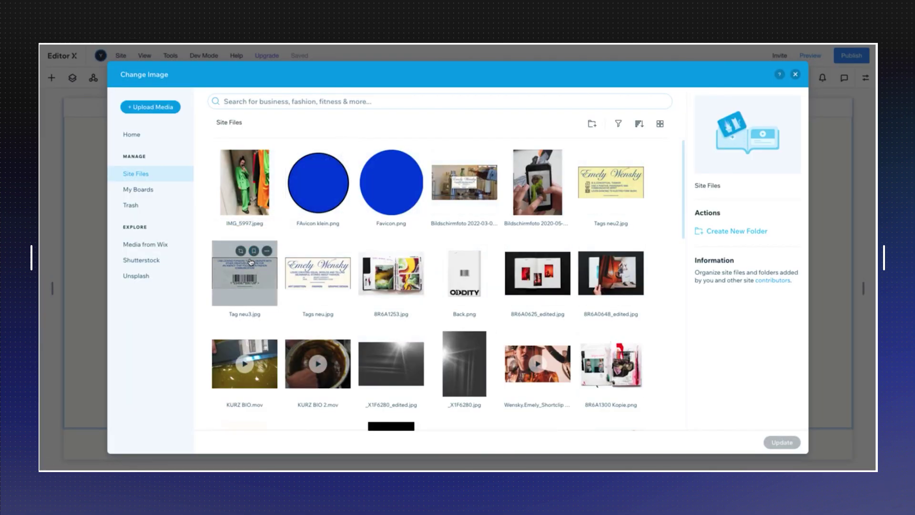
{"action": "left_click", "coordinate": [245, 274]}
{"action": "left_click", "coordinate": [793, 445]}
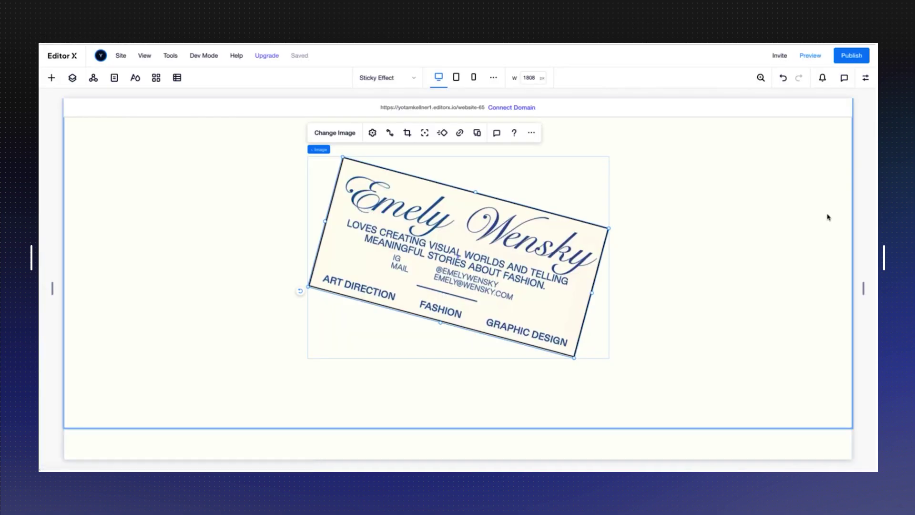
{"action": "left_click", "coordinate": [864, 79]}
{"action": "scroll", "coordinate": [817, 366], "scroll_direction": "down", "scroll_amount": 5}
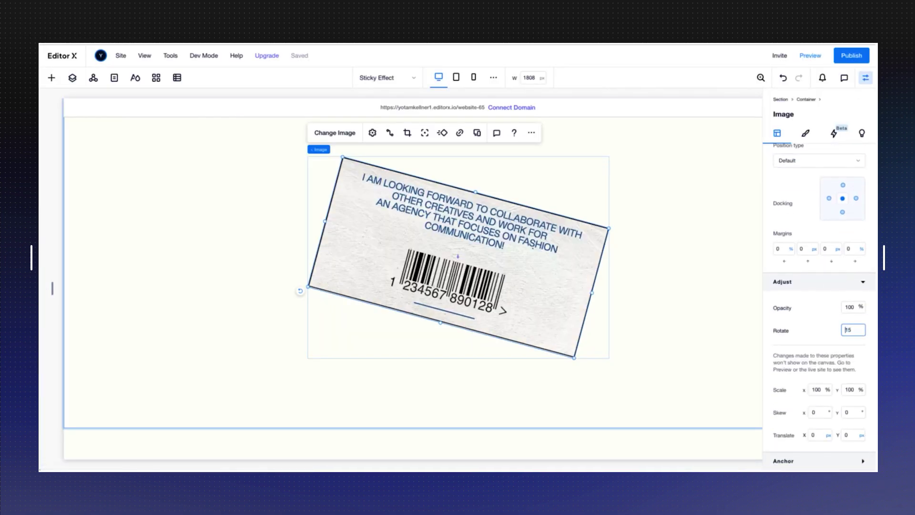
{"action": "key", "text": "Return"}
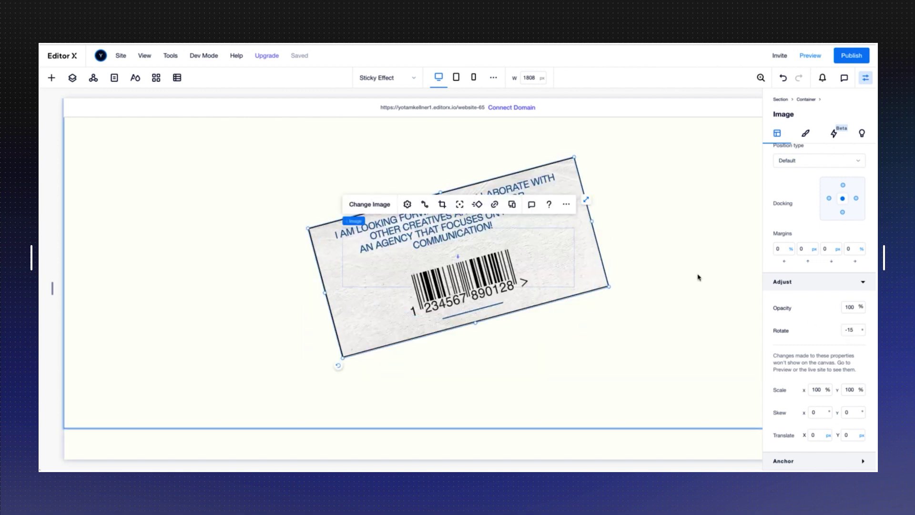
Step: Scroll through the previewed card page, then exit Preview with Ctrl+Shift+P to resume editing
{"action": "left_click", "coordinate": [870, 81]}
{"action": "scroll", "coordinate": [664, 238], "scroll_direction": "down", "scroll_amount": 2}
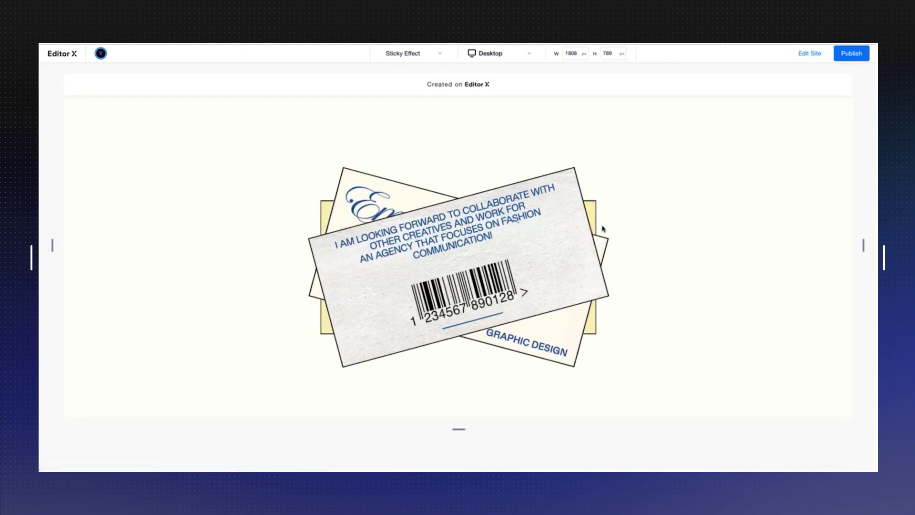
{"action": "scroll", "coordinate": [606, 232], "scroll_direction": "down", "scroll_amount": 3}
{"action": "scroll", "coordinate": [604, 229], "scroll_direction": "up", "scroll_amount": 2}
{"action": "scroll", "coordinate": [603, 229], "scroll_direction": "down", "scroll_amount": 6}
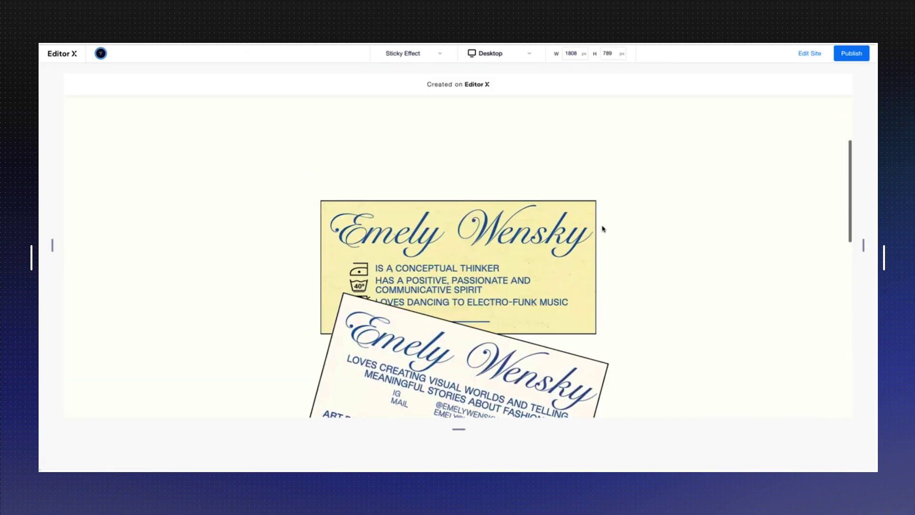
{"action": "scroll", "coordinate": [604, 229], "scroll_direction": "up", "scroll_amount": 6}
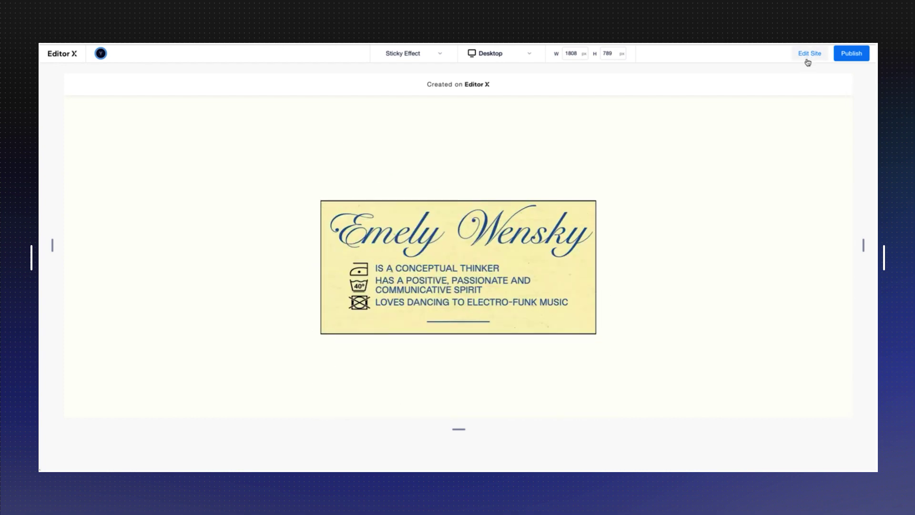
{"action": "key", "text": "ctrl+shift+p"}
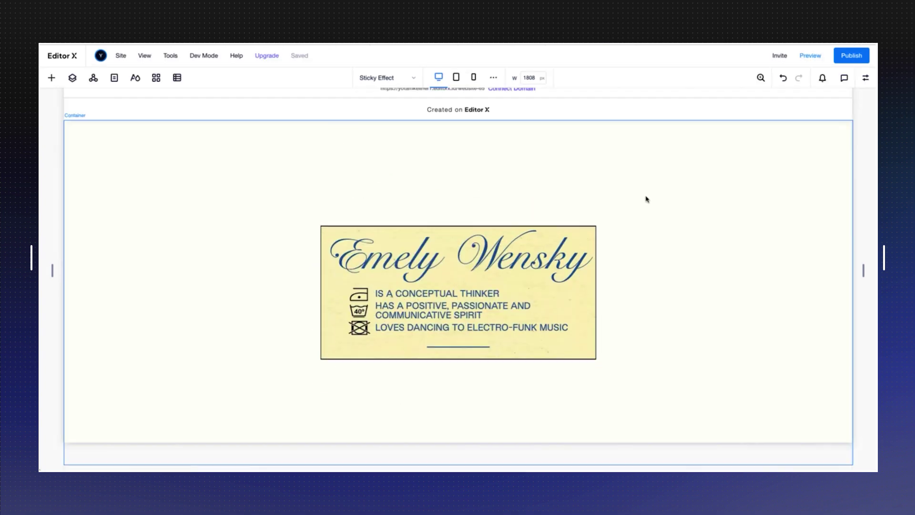
Step: Add a new container stretched across the section with an image filling it
{"action": "left_click", "coordinate": [51, 78]}
{"action": "left_click_drag", "start_coordinate": [200, 248], "coordinate": [305, 208]}
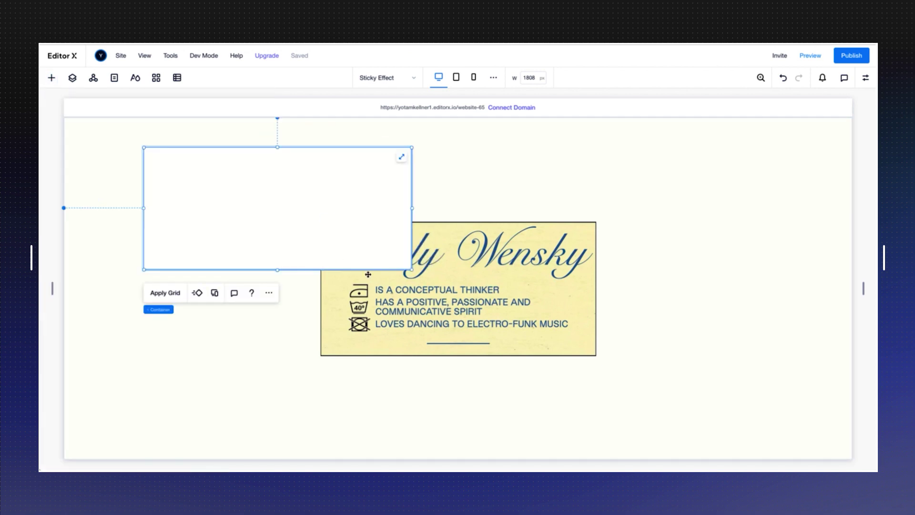
{"action": "left_click_drag", "start_coordinate": [411, 271], "coordinate": [670, 387]}
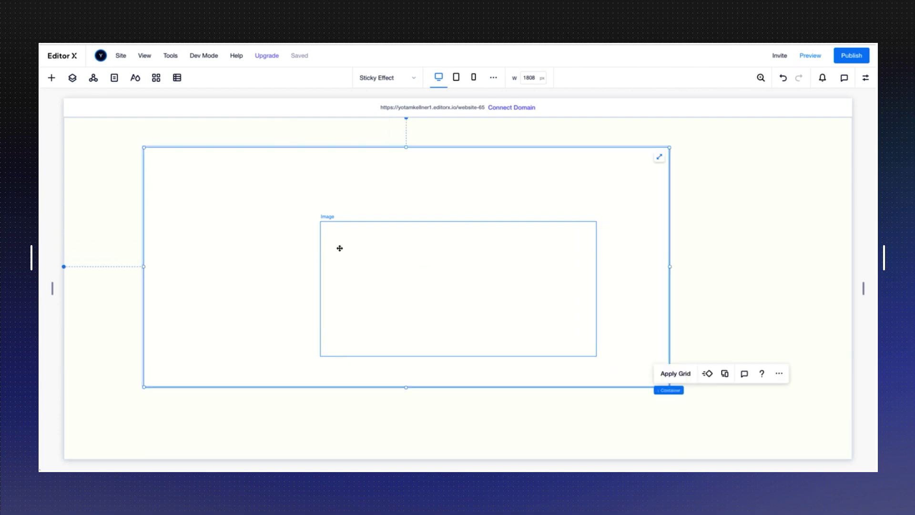
{"action": "left_click", "coordinate": [53, 84]}
{"action": "left_click_drag", "start_coordinate": [150, 195], "coordinate": [350, 249]}
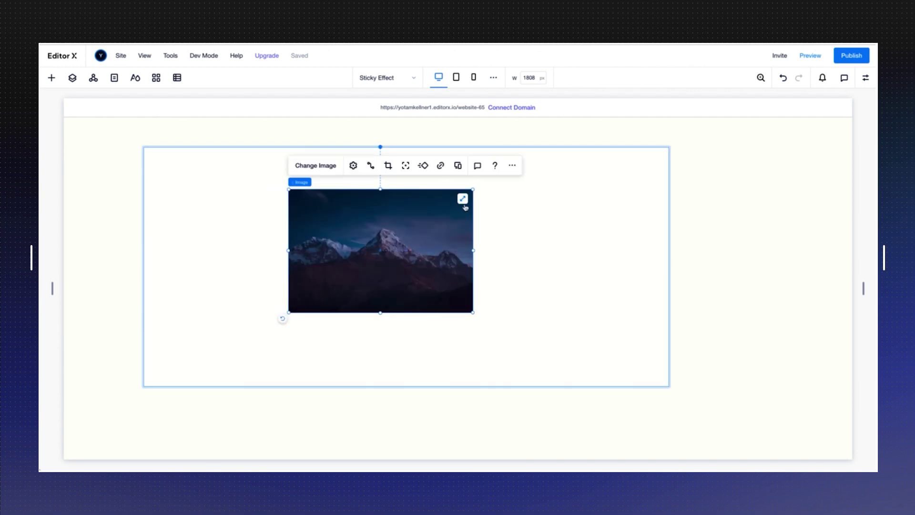
{"action": "left_click", "coordinate": [463, 200]}
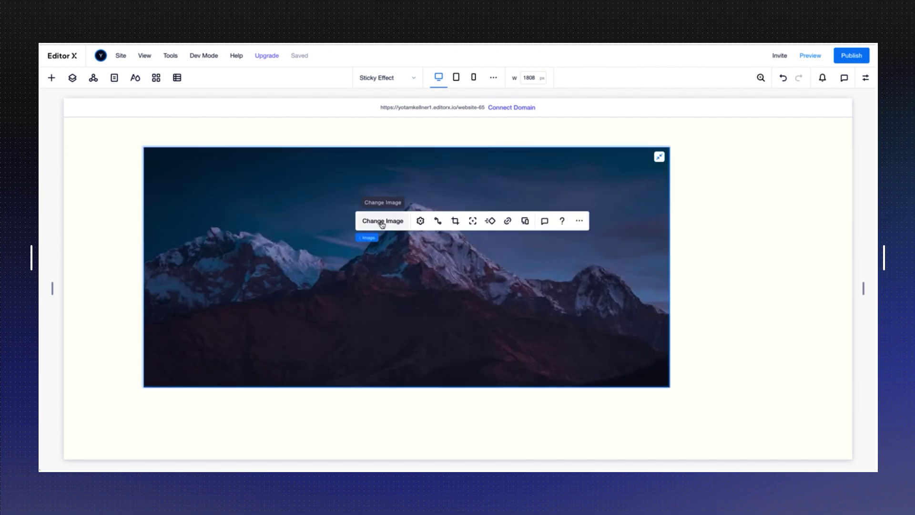
Step: Replace the new image with the bar-scene GIF from the site's media
{"action": "left_click", "coordinate": [382, 222]}
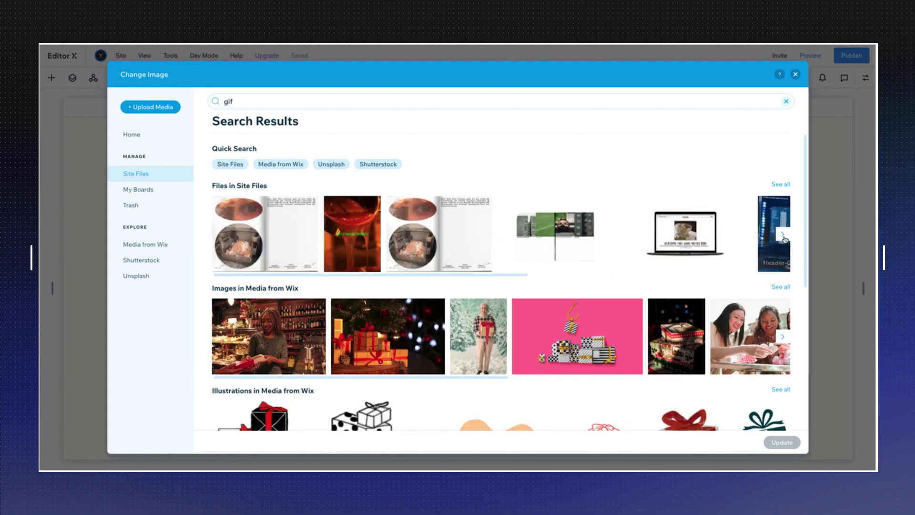
{"action": "left_click", "coordinate": [784, 234]}
{"action": "left_click", "coordinate": [606, 234]}
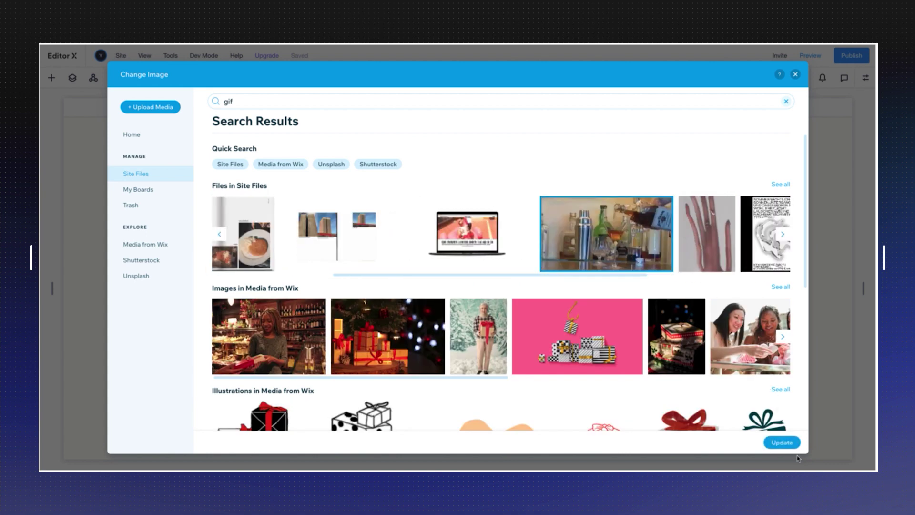
{"action": "left_click", "coordinate": [782, 443]}
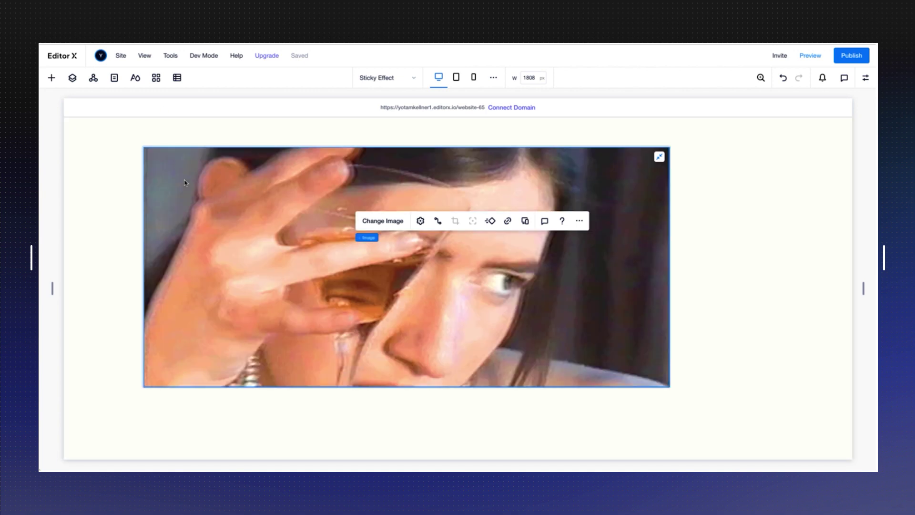
Step: Move the GIF image behind the card's container and stretch both to fill the section
{"action": "left_click", "coordinate": [72, 77]}
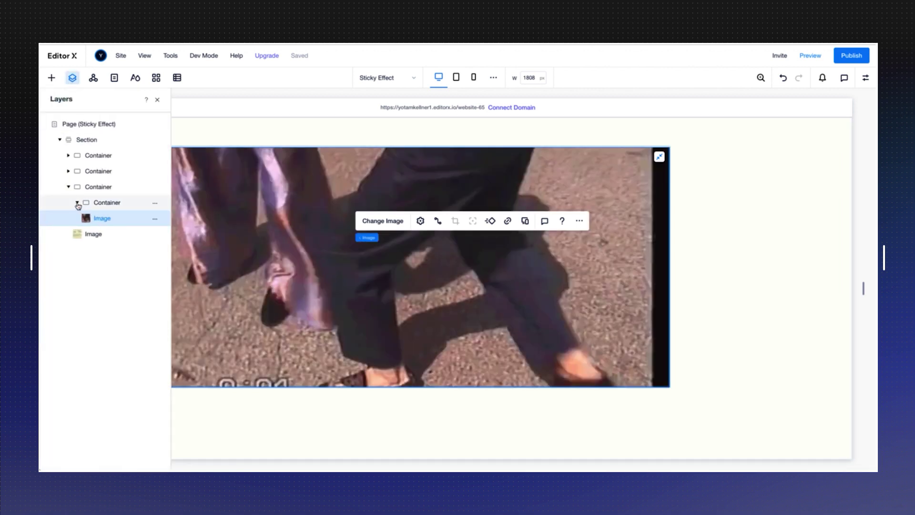
{"action": "left_click", "coordinate": [77, 203]}
{"action": "left_click_drag", "start_coordinate": [107, 205], "coordinate": [104, 220]}
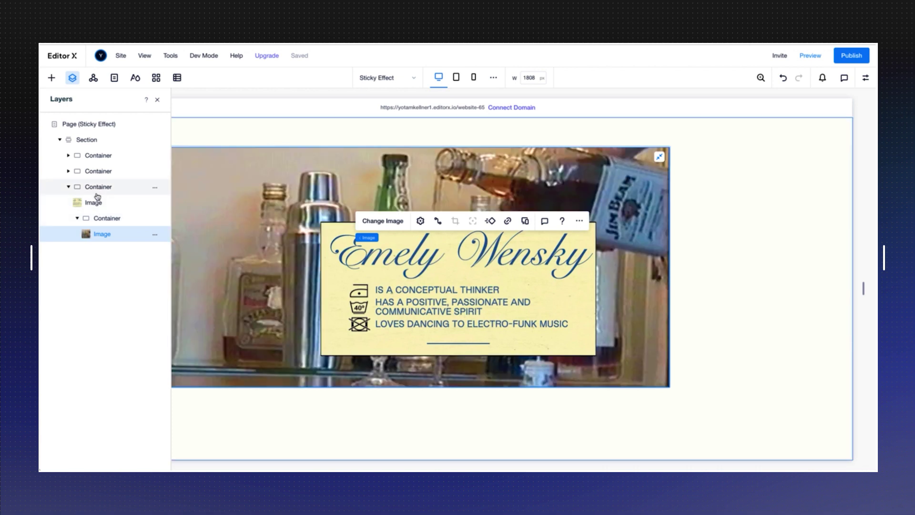
{"action": "left_click", "coordinate": [660, 157]}
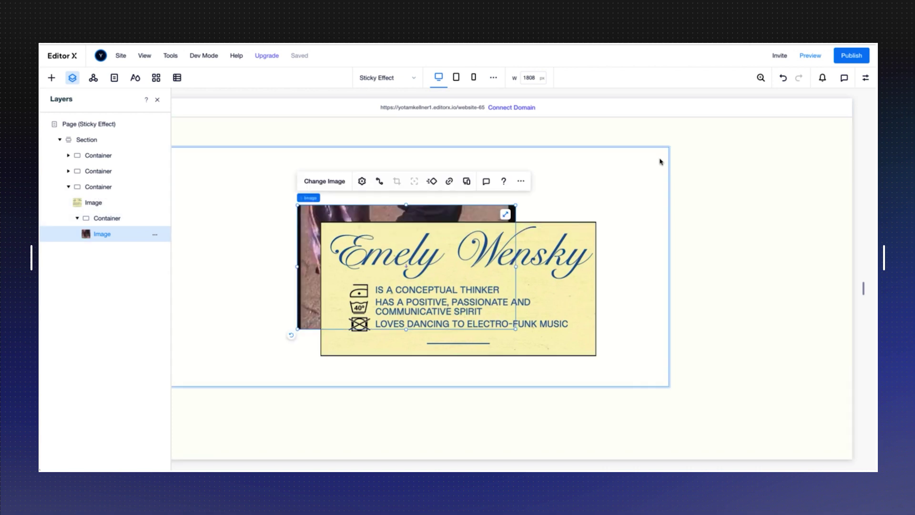
{"action": "left_click", "coordinate": [506, 214]}
{"action": "mouse_move", "coordinate": [373, 240]}
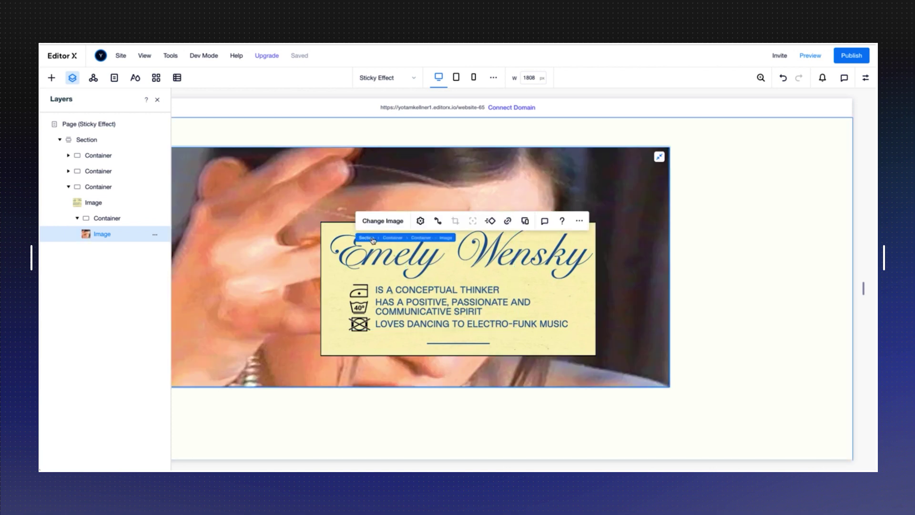
{"action": "left_click", "coordinate": [403, 238]}
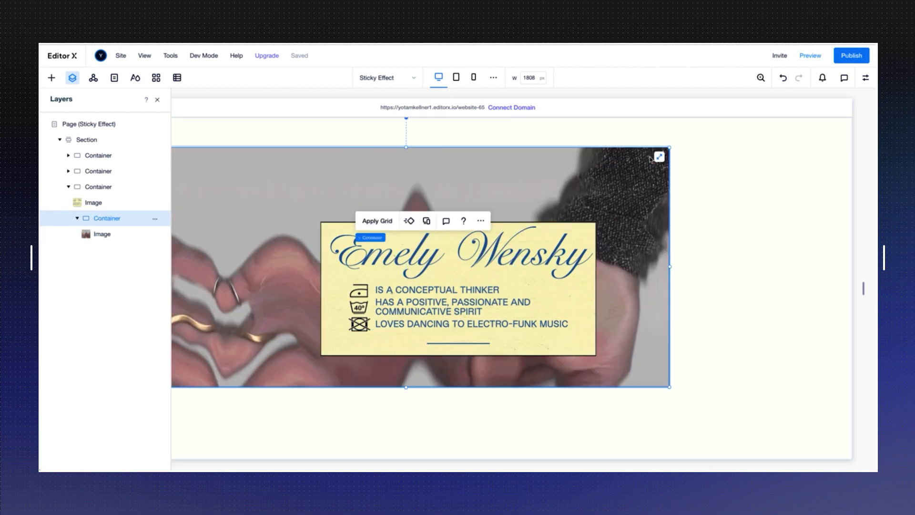
{"action": "left_click", "coordinate": [659, 157]}
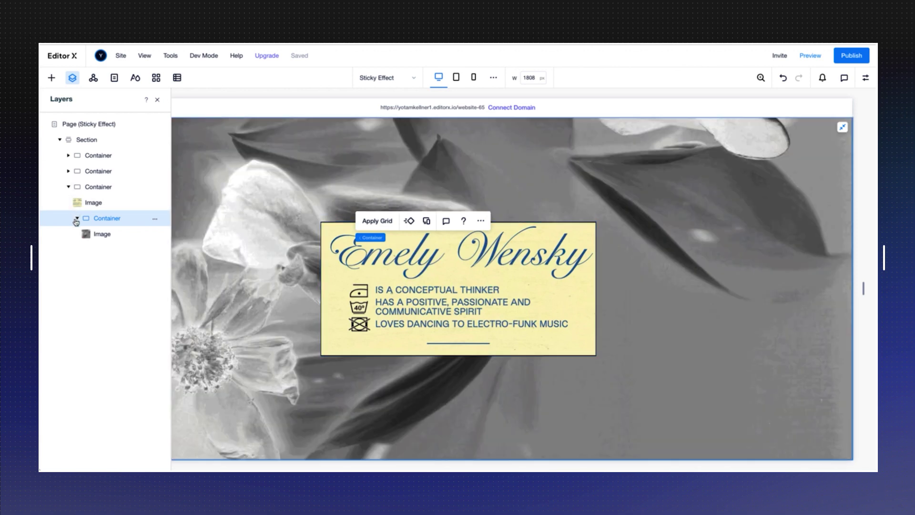
Step: Expand the three card containers in the layer list and review the selected container's properties
{"action": "left_click", "coordinate": [77, 218]}
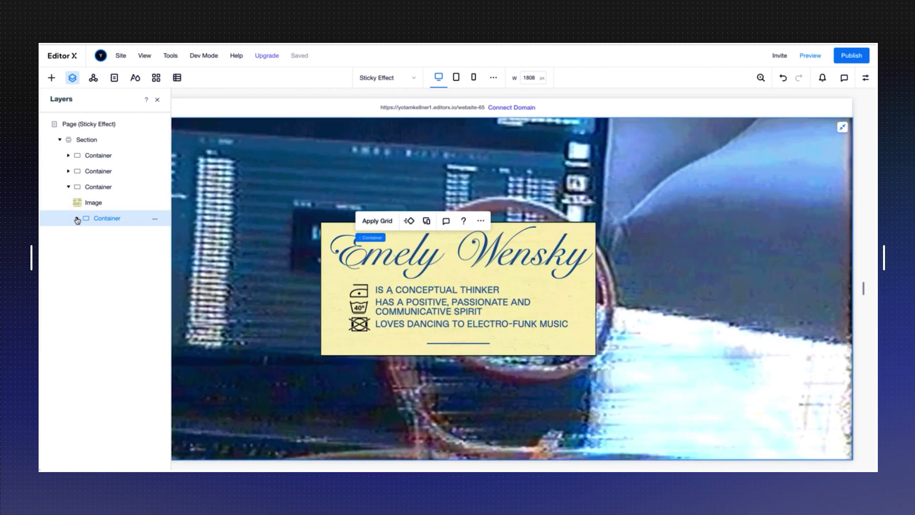
{"action": "left_click", "coordinate": [69, 187]}
{"action": "left_click", "coordinate": [68, 155]}
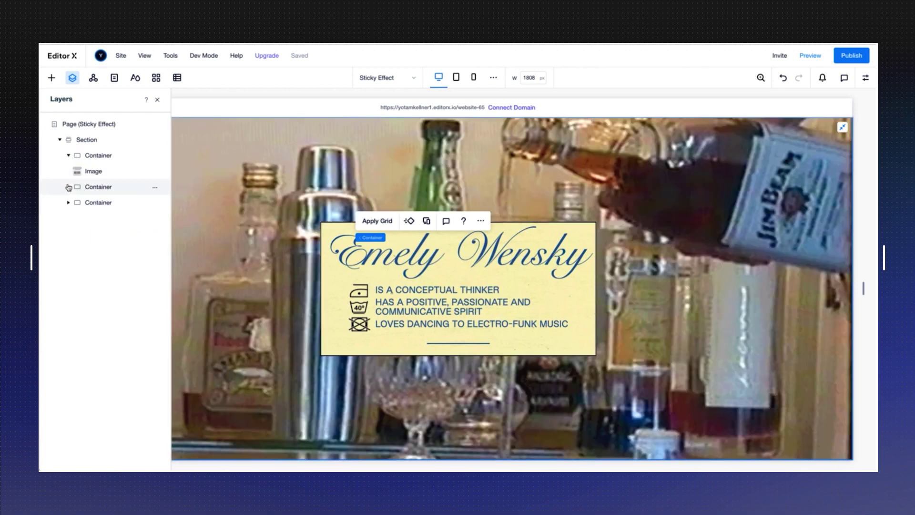
{"action": "left_click", "coordinate": [69, 187]}
{"action": "left_click", "coordinate": [68, 218]}
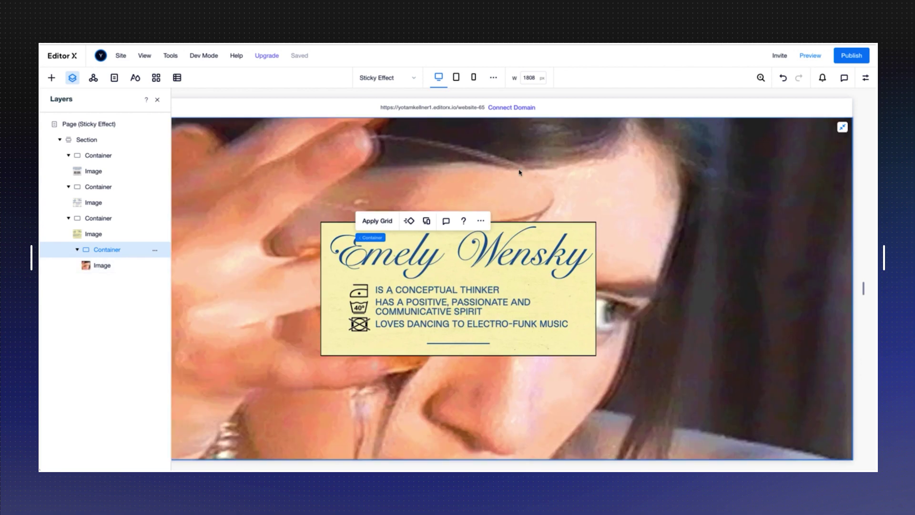
{"action": "left_click", "coordinate": [866, 78]}
{"action": "scroll", "coordinate": [811, 286], "scroll_direction": "down", "scroll_amount": 5}
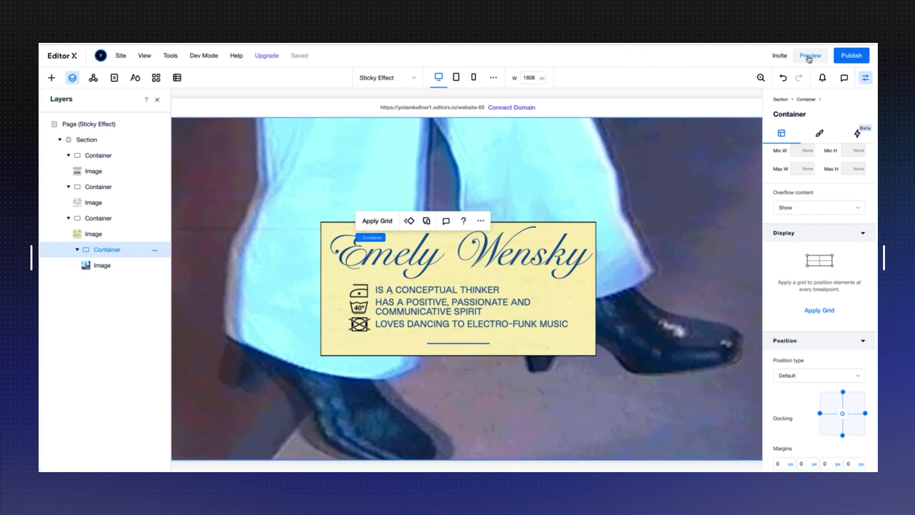
{"action": "left_click", "coordinate": [810, 56]}
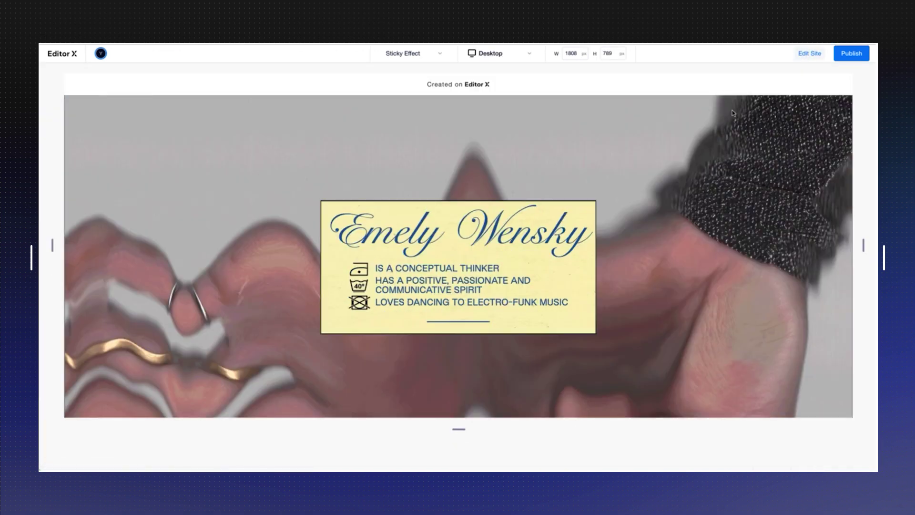
{"action": "scroll", "coordinate": [639, 221], "scroll_direction": "down", "scroll_amount": 5}
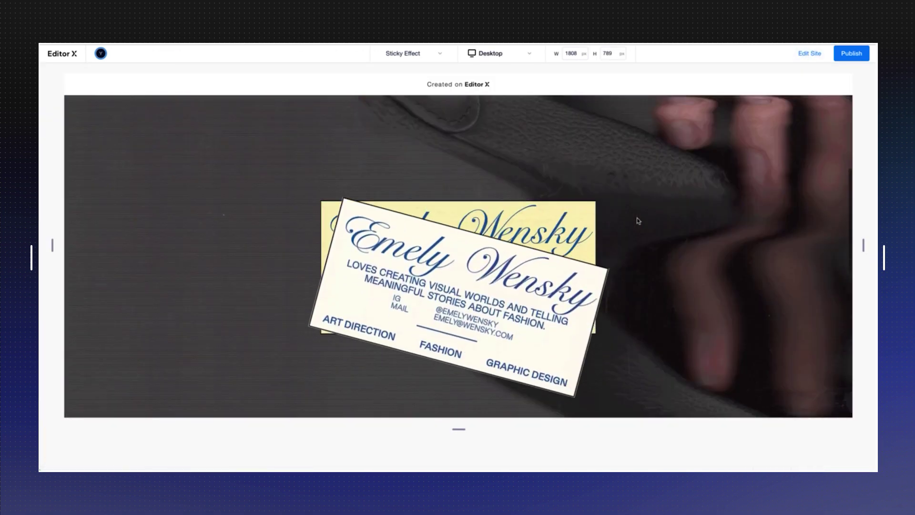
{"action": "scroll", "coordinate": [639, 220], "scroll_direction": "down", "scroll_amount": 5}
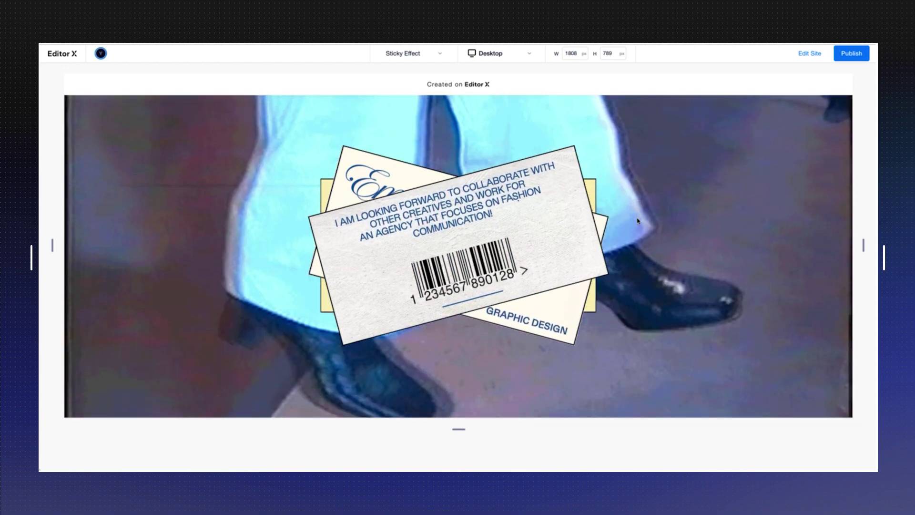
{"action": "scroll", "coordinate": [654, 147], "scroll_direction": "up", "scroll_amount": 5}
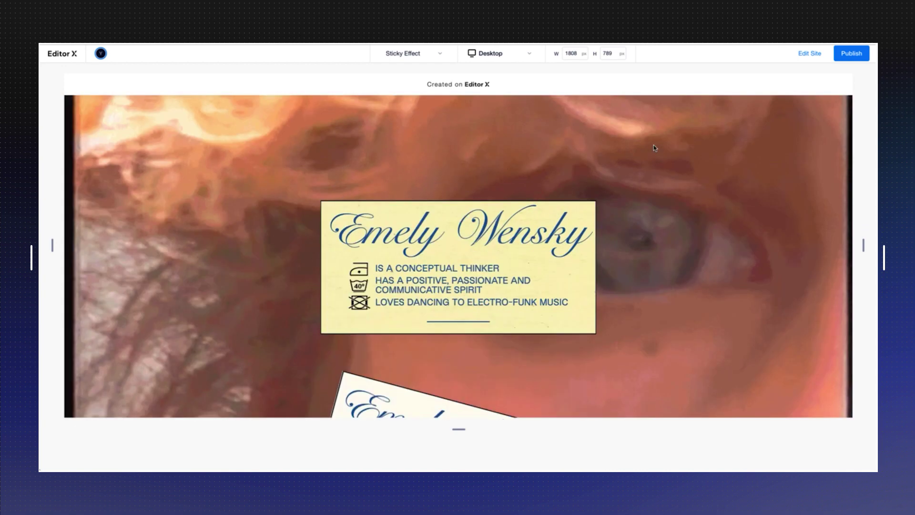
{"action": "scroll", "coordinate": [655, 148], "scroll_direction": "up", "scroll_amount": 2}
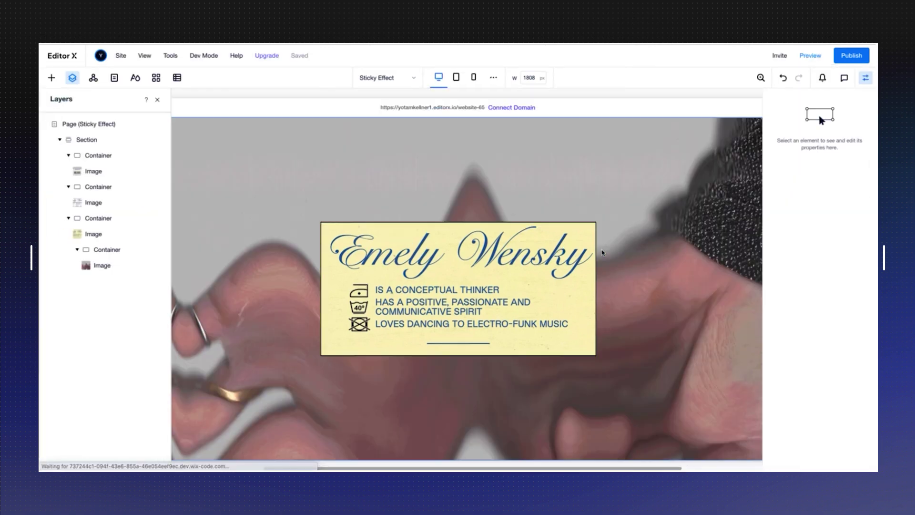
Step: Insert a Blank section beneath the card section and set its Min H to 1000 px
{"action": "scroll", "coordinate": [516, 265], "scroll_direction": "down", "scroll_amount": 10}
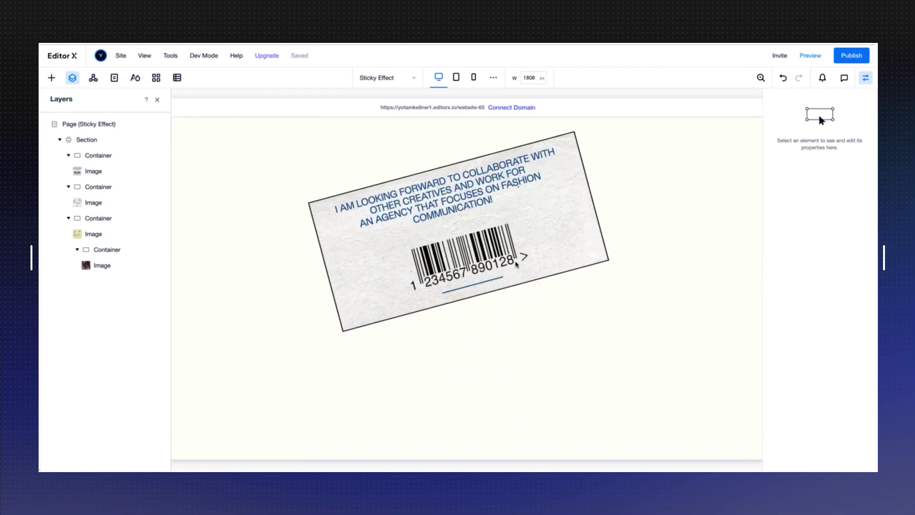
{"action": "left_click", "coordinate": [426, 384]}
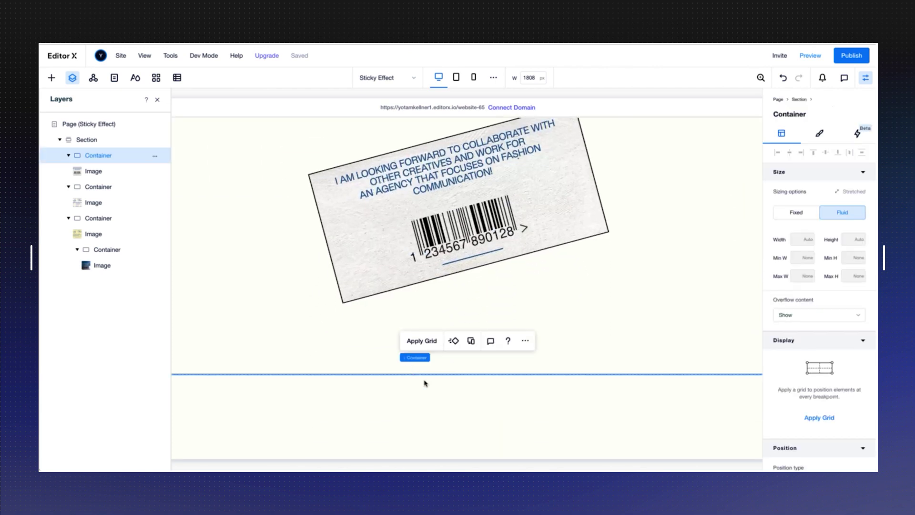
{"action": "left_click", "coordinate": [435, 404]}
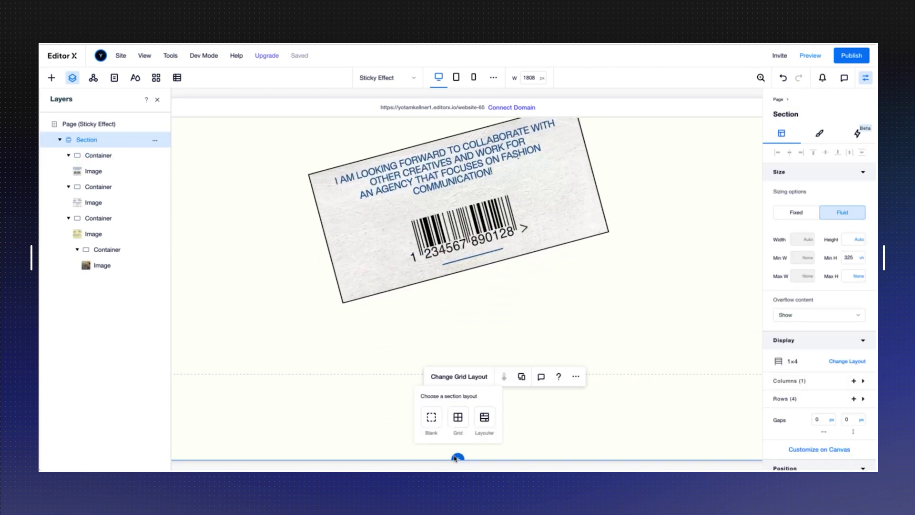
{"action": "left_click", "coordinate": [431, 418]}
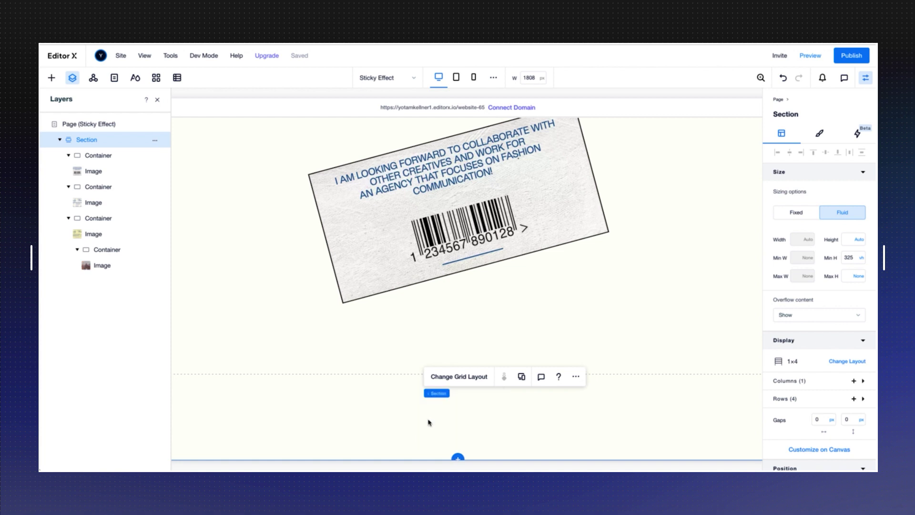
{"action": "scroll", "coordinate": [377, 331], "scroll_direction": "down", "scroll_amount": 5}
{"action": "left_click", "coordinate": [377, 330]}
{"action": "left_click", "coordinate": [157, 100]}
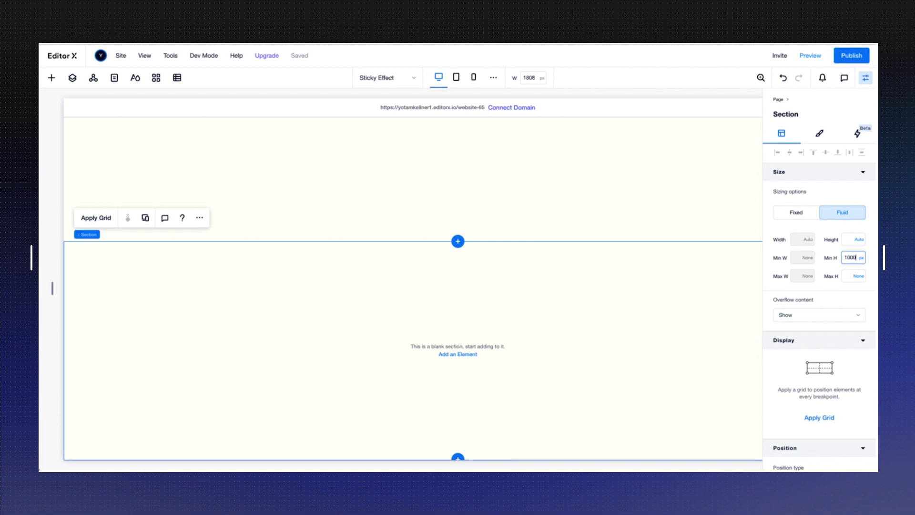
{"action": "key", "text": "Return"}
{"action": "scroll", "coordinate": [649, 278], "scroll_direction": "down", "scroll_amount": 3}
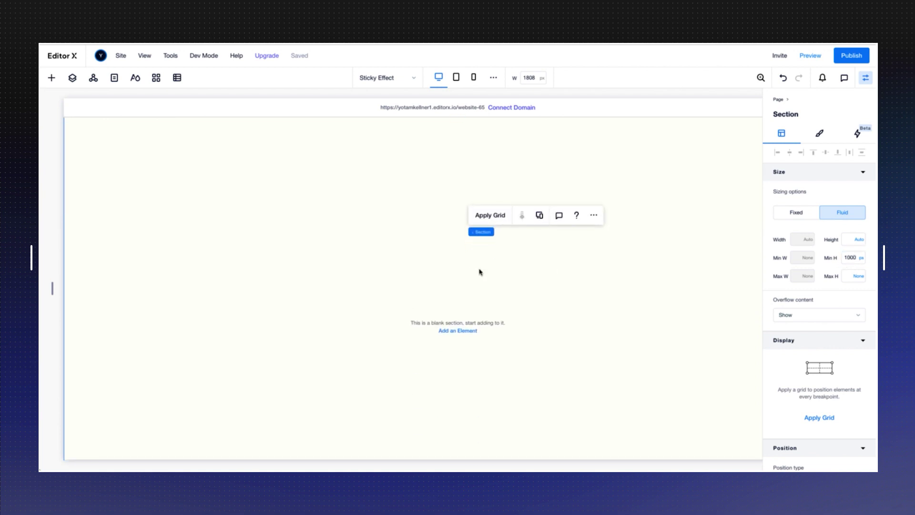
Step: Place a new image into the blank section from the add-elements list
{"action": "left_click", "coordinate": [56, 80]}
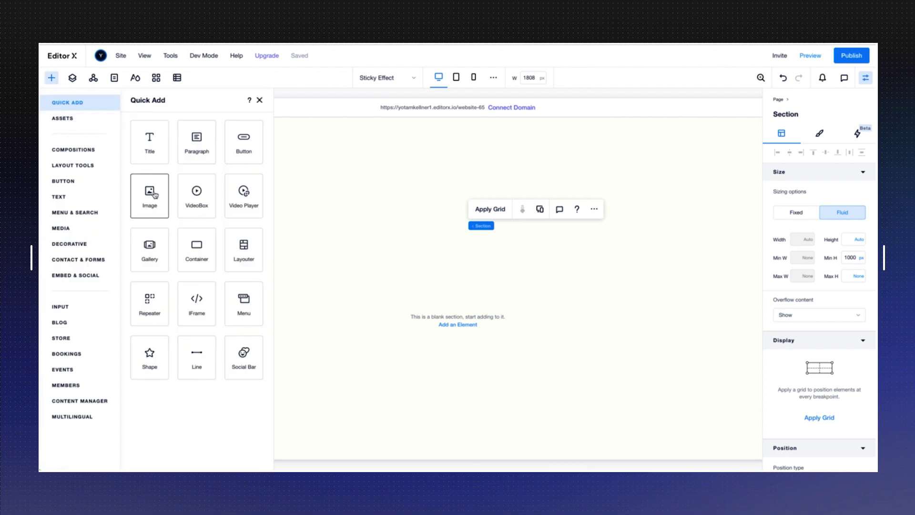
{"action": "left_click_drag", "start_coordinate": [150, 204], "coordinate": [434, 234]}
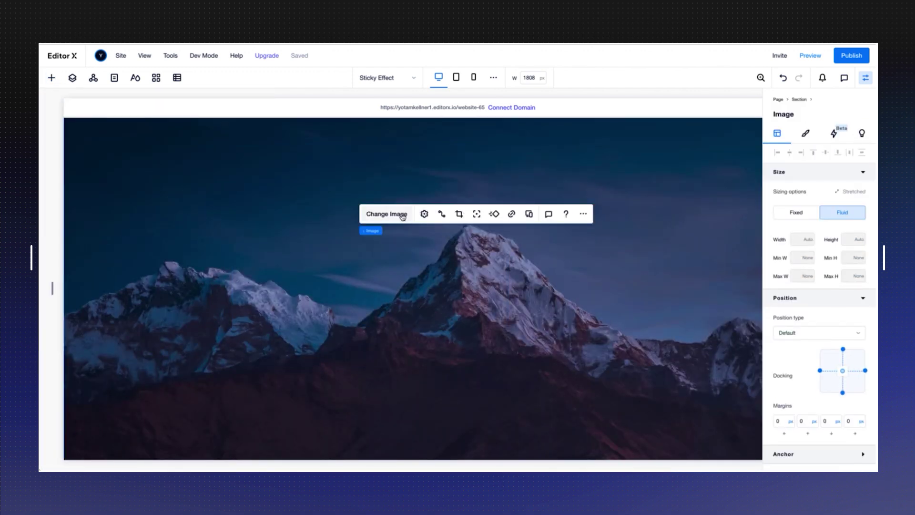
{"action": "left_click", "coordinate": [402, 215]}
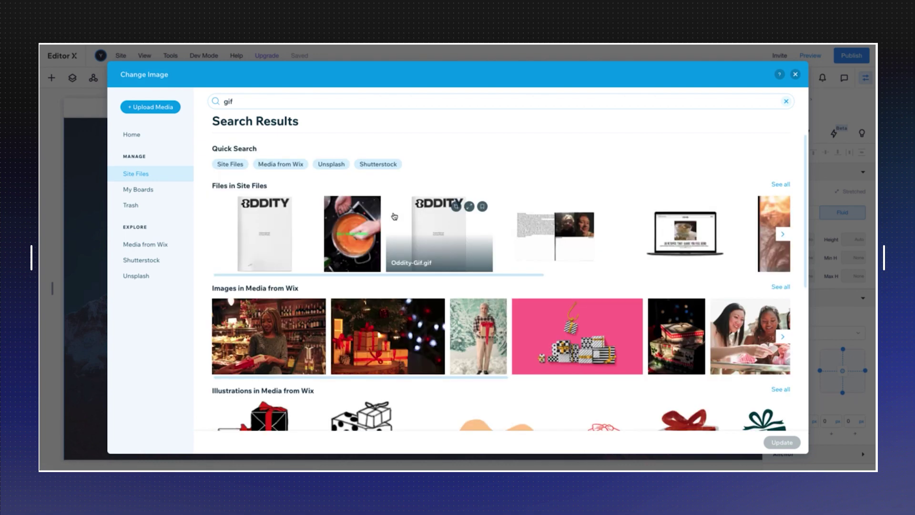
Step: Replace its picture with Scan 25_edited.jpg from the site's uploaded files
{"action": "left_click", "coordinate": [240, 105]}
{"action": "key", "text": "BackSpace"}
{"action": "key", "text": "BackSpace"}
{"action": "key", "text": "BackSpace"}
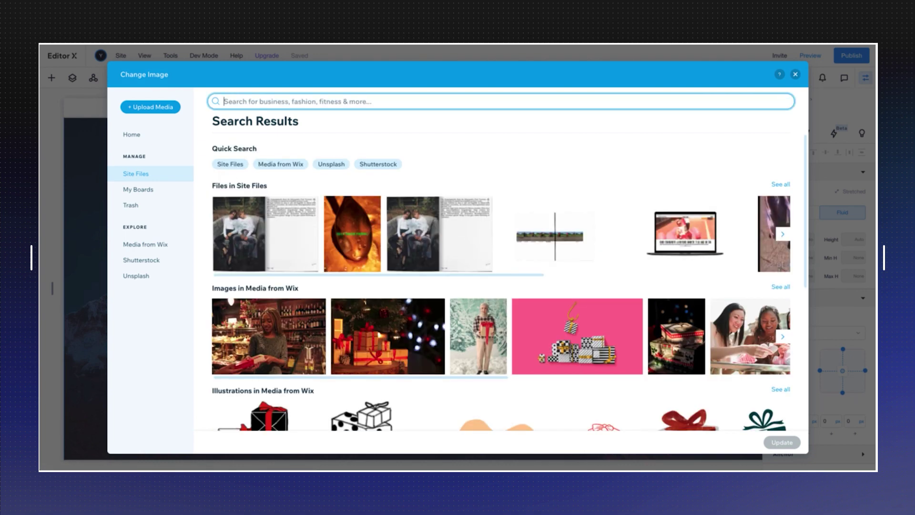
{"action": "left_click", "coordinate": [147, 176]}
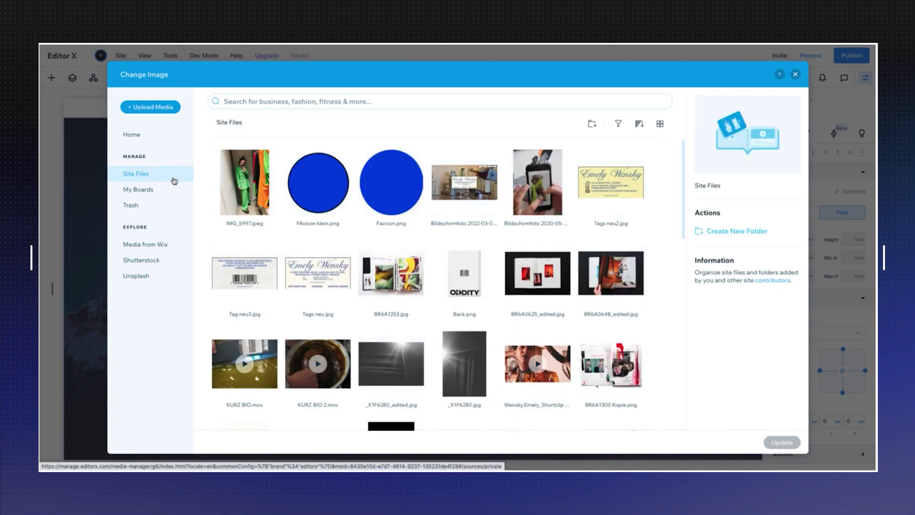
{"action": "scroll", "coordinate": [384, 288], "scroll_direction": "down", "scroll_amount": 10}
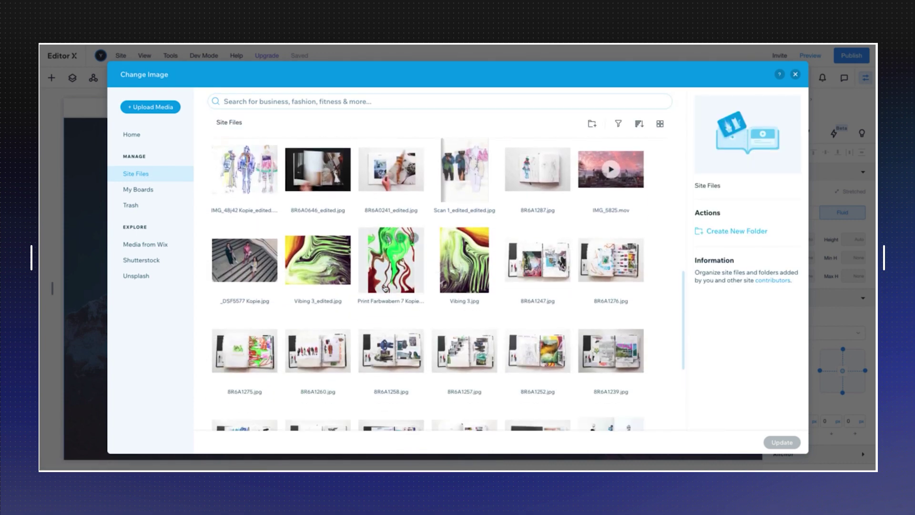
{"action": "scroll", "coordinate": [384, 288], "scroll_direction": "down", "scroll_amount": 10}
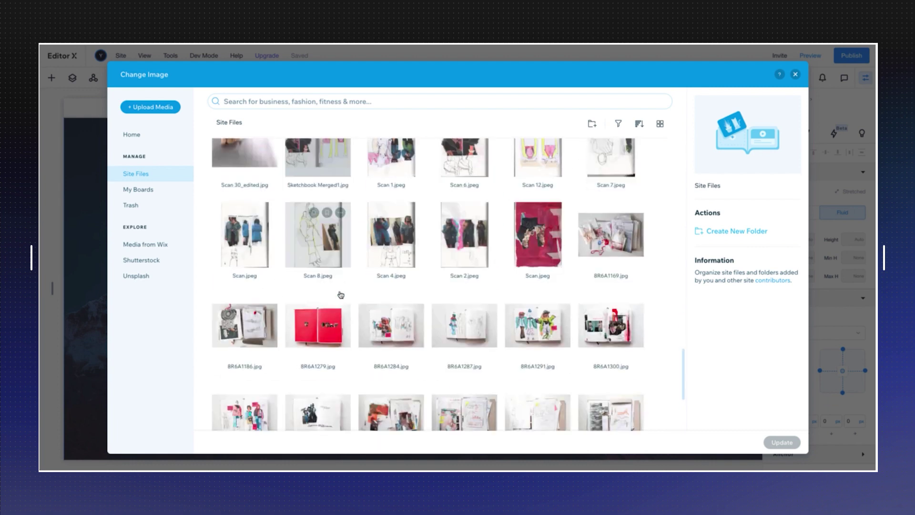
{"action": "scroll", "coordinate": [341, 294], "scroll_direction": "down", "scroll_amount": 15}
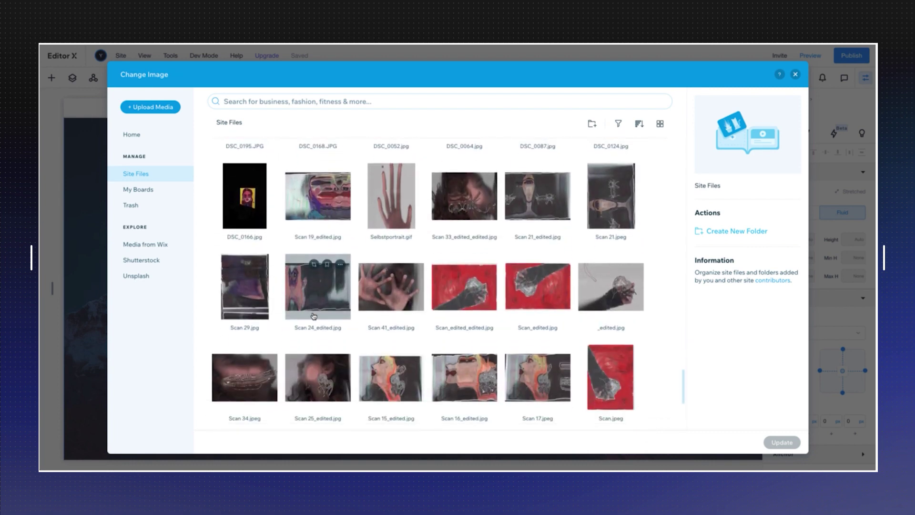
{"action": "scroll", "coordinate": [313, 317], "scroll_direction": "down", "scroll_amount": 1}
{"action": "left_click", "coordinate": [620, 269]}
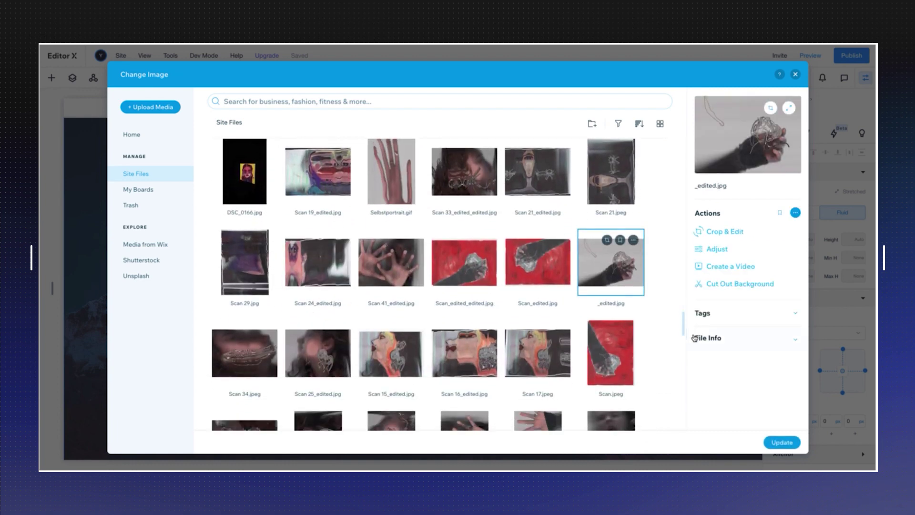
{"action": "left_click", "coordinate": [245, 353]}
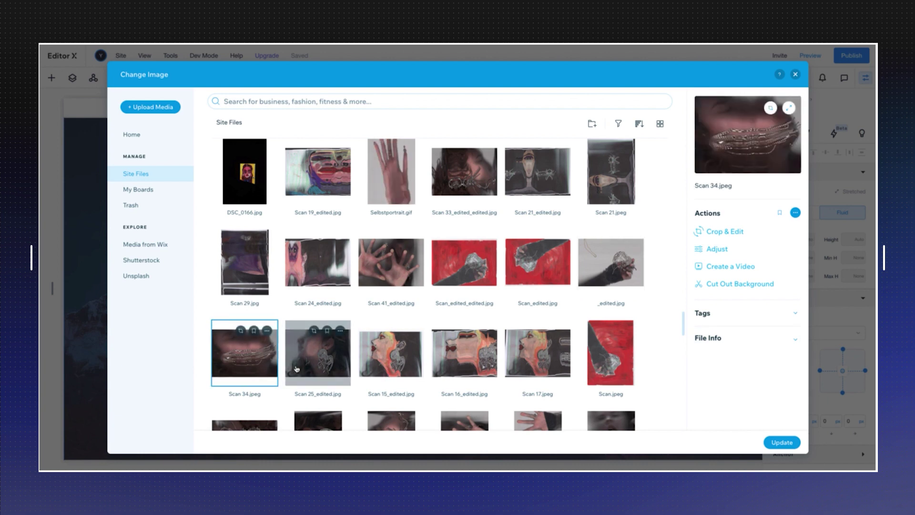
{"action": "left_click", "coordinate": [318, 353]}
{"action": "left_click", "coordinate": [773, 443]}
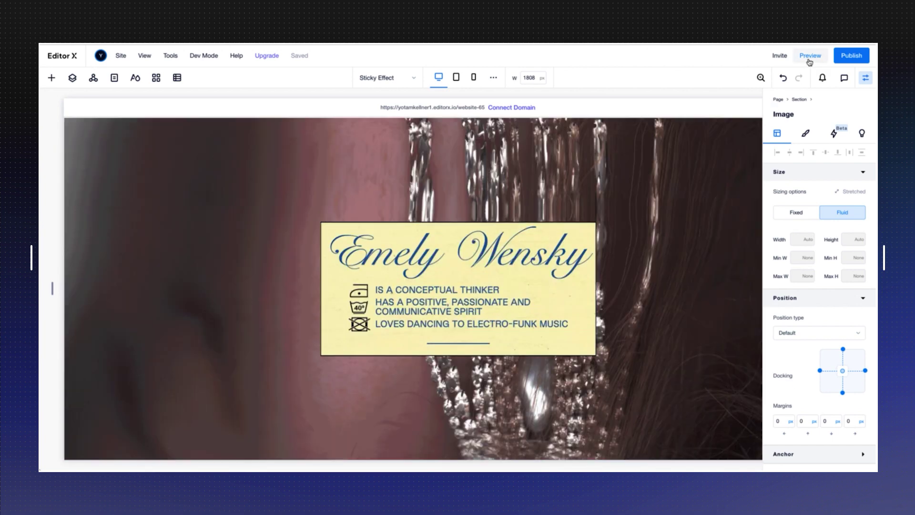
{"action": "left_click", "coordinate": [809, 59]}
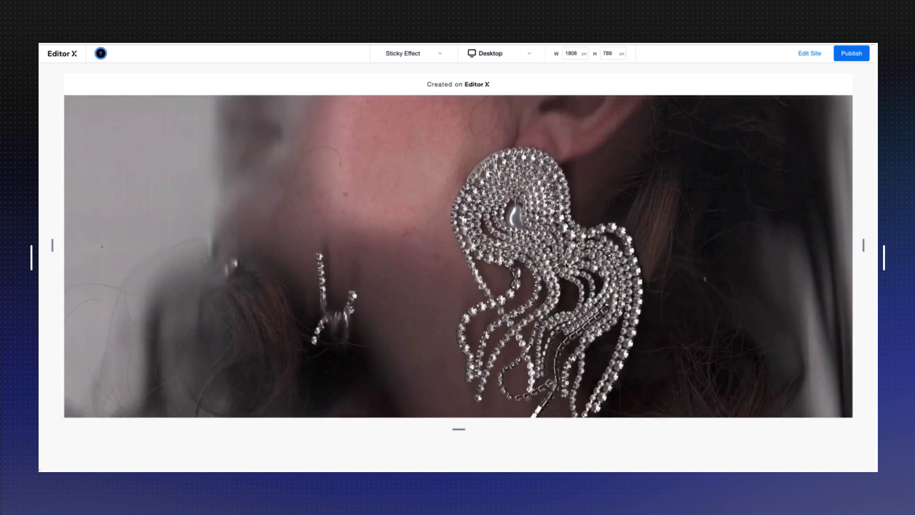
{"action": "scroll", "coordinate": [567, 265], "scroll_direction": "up", "scroll_amount": 10}
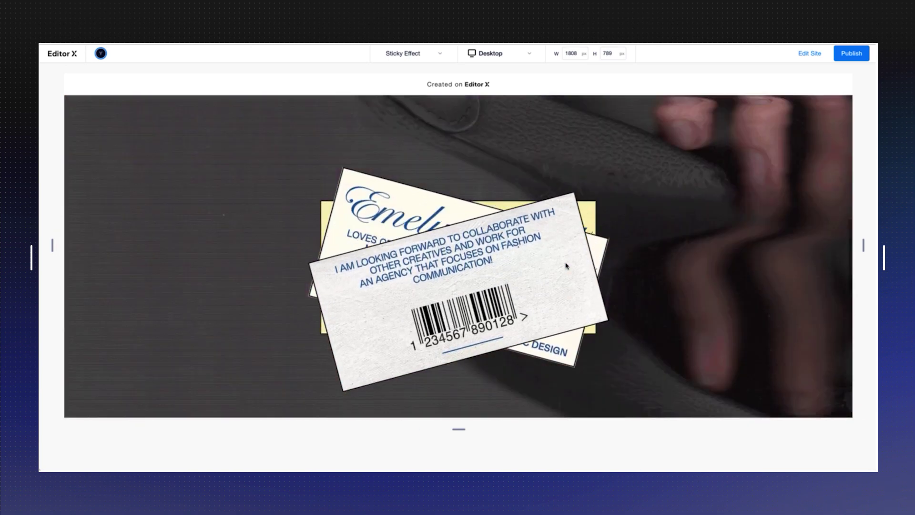
{"action": "scroll", "coordinate": [566, 265], "scroll_direction": "up", "scroll_amount": 10}
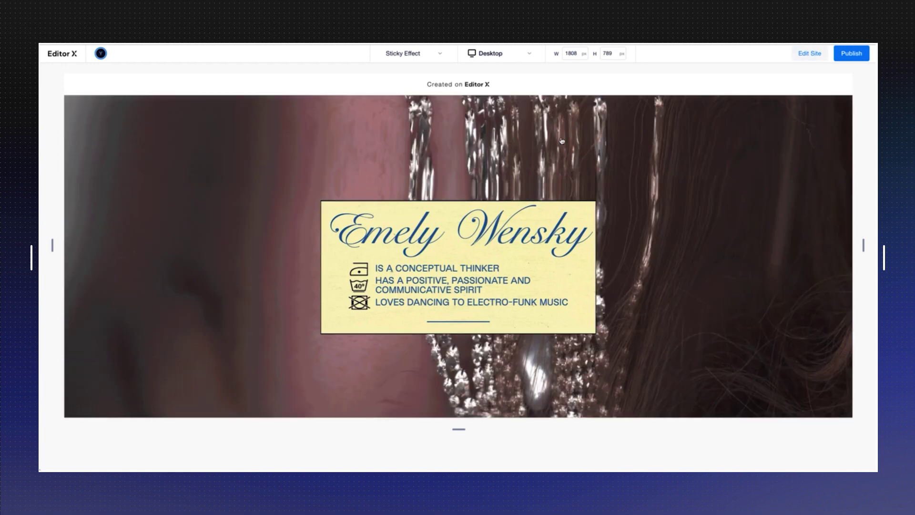
{"action": "key", "text": "ctrl+shift+p"}
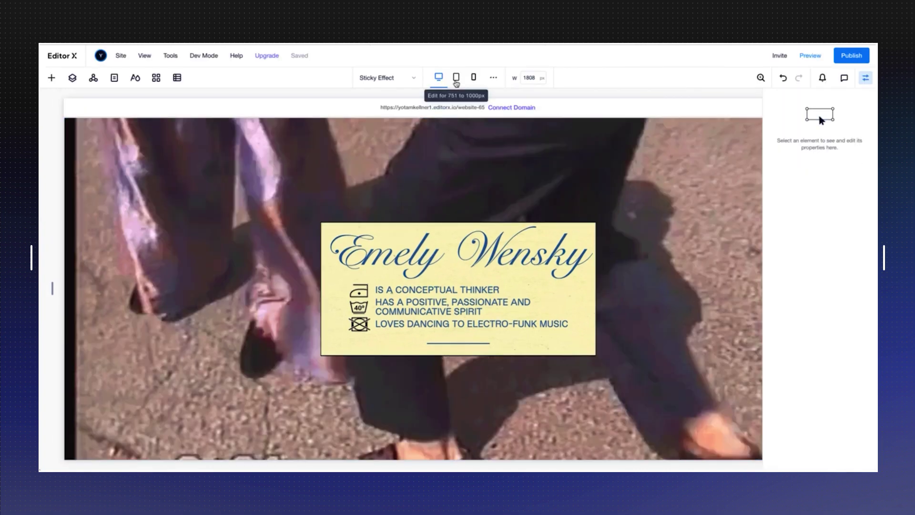
Step: On the tablet breakpoint, set the yellow name card image to 60% width
{"action": "left_click", "coordinate": [457, 82]}
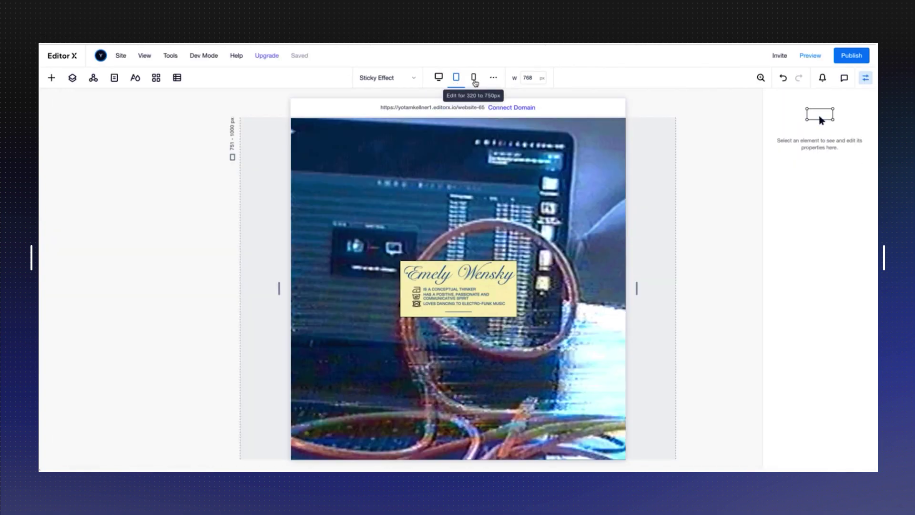
{"action": "left_click", "coordinate": [474, 80]}
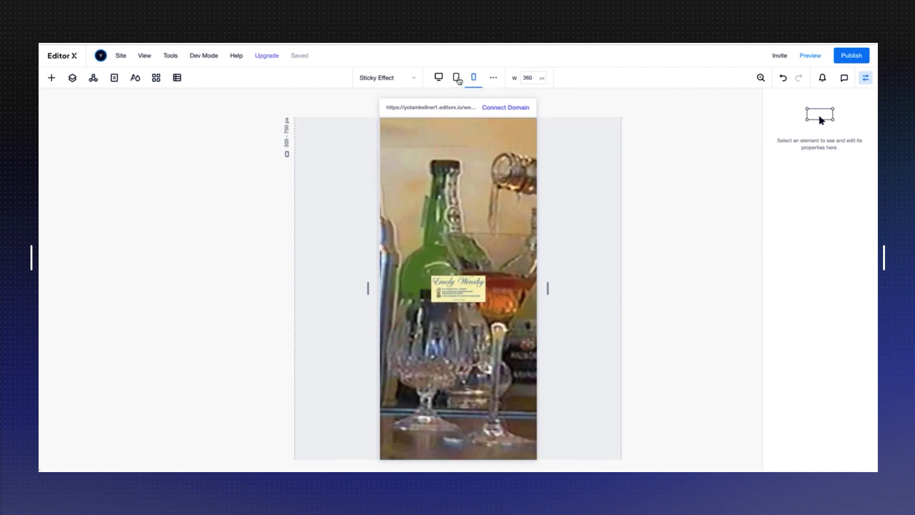
{"action": "left_click", "coordinate": [459, 79]}
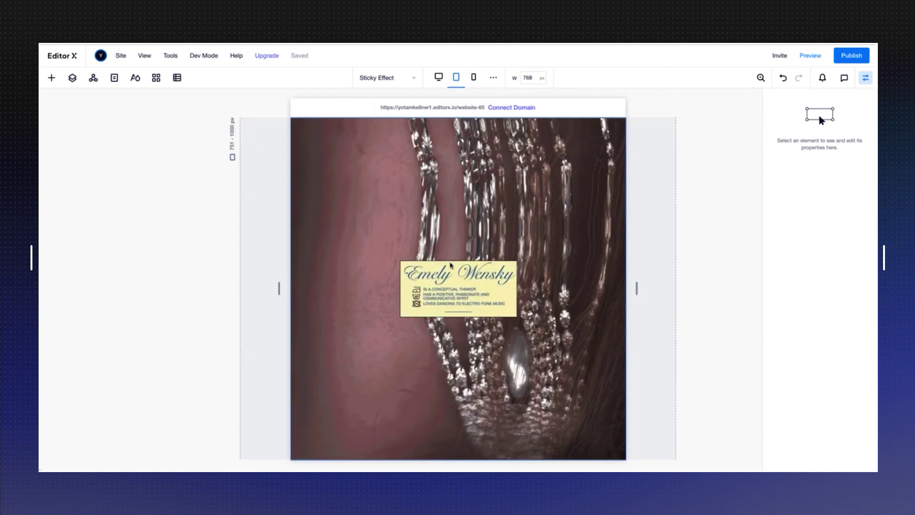
{"action": "left_click", "coordinate": [455, 255]}
{"action": "left_click", "coordinate": [458, 283]}
{"action": "left_click", "coordinate": [797, 240]}
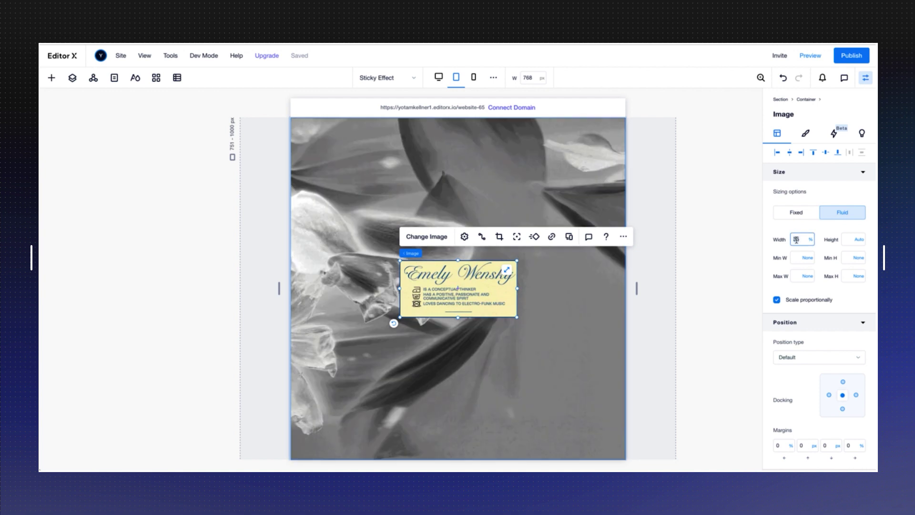
{"action": "type", "text": "60"}
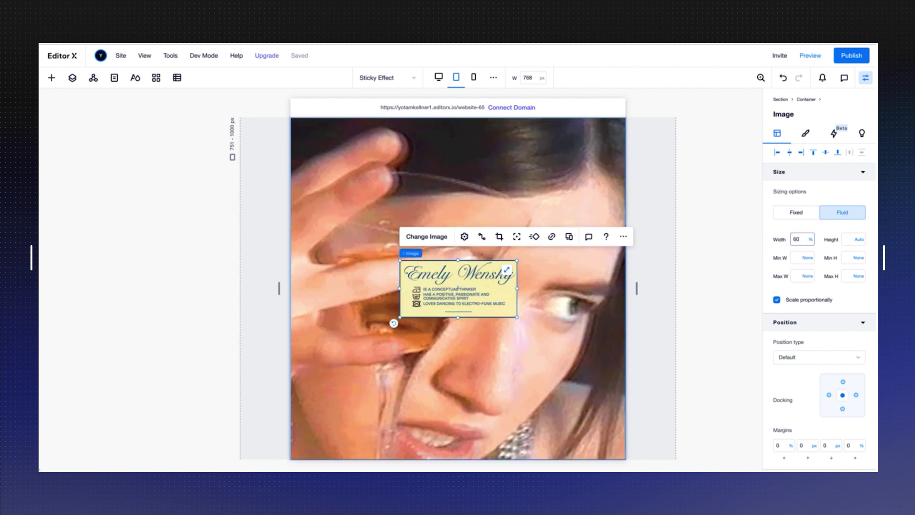
{"action": "key", "text": "Return"}
Step: Set the tilted white name card image to 60% width
{"action": "scroll", "coordinate": [557, 303], "scroll_direction": "down", "scroll_amount": 5}
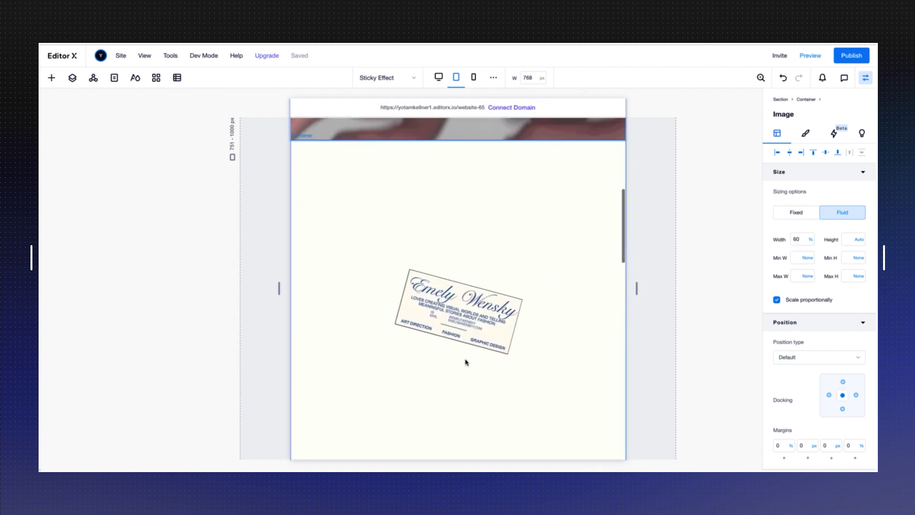
{"action": "left_click", "coordinate": [454, 323]}
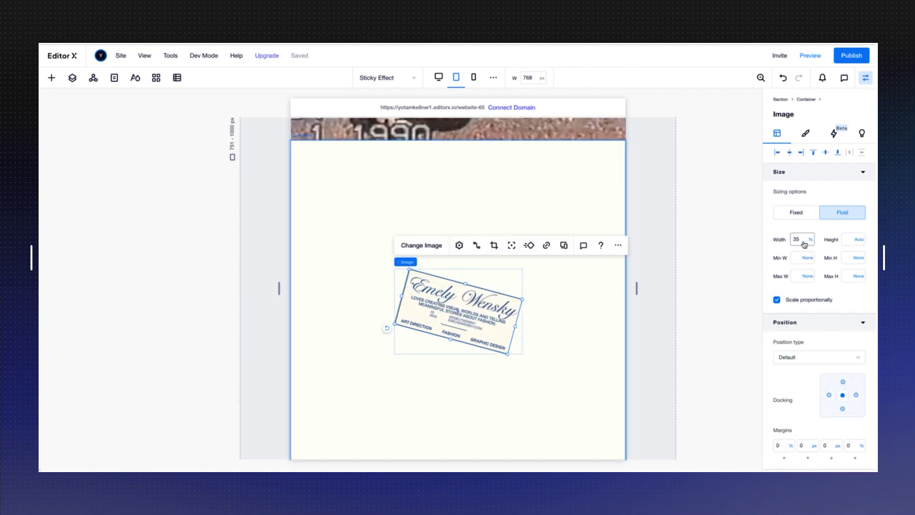
{"action": "double_click", "coordinate": [805, 245]}
{"action": "type", "text": "60"}
{"action": "key", "text": "Return"}
Step: Set the barcode card image to 60% width as well
{"action": "scroll", "coordinate": [494, 325], "scroll_direction": "down", "scroll_amount": 1}
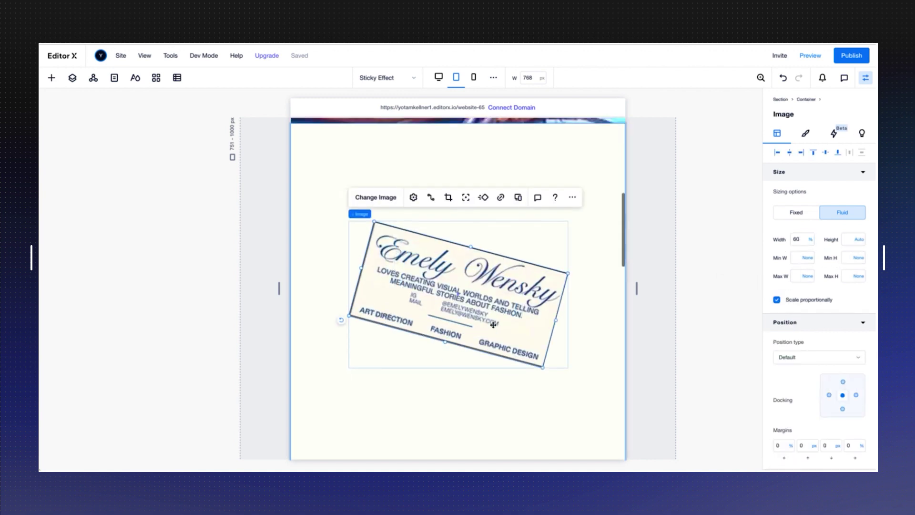
{"action": "scroll", "coordinate": [493, 325], "scroll_direction": "down", "scroll_amount": 10}
{"action": "left_click", "coordinate": [552, 316]}
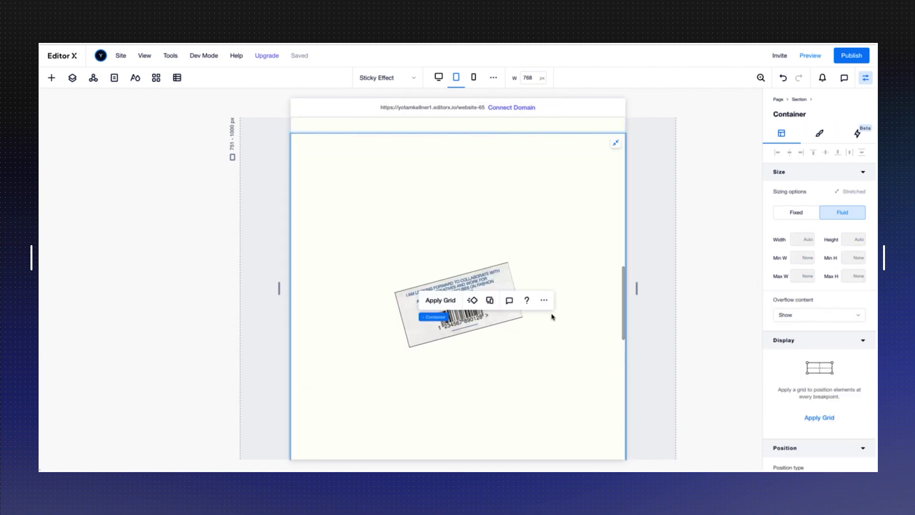
{"action": "left_click", "coordinate": [465, 327]}
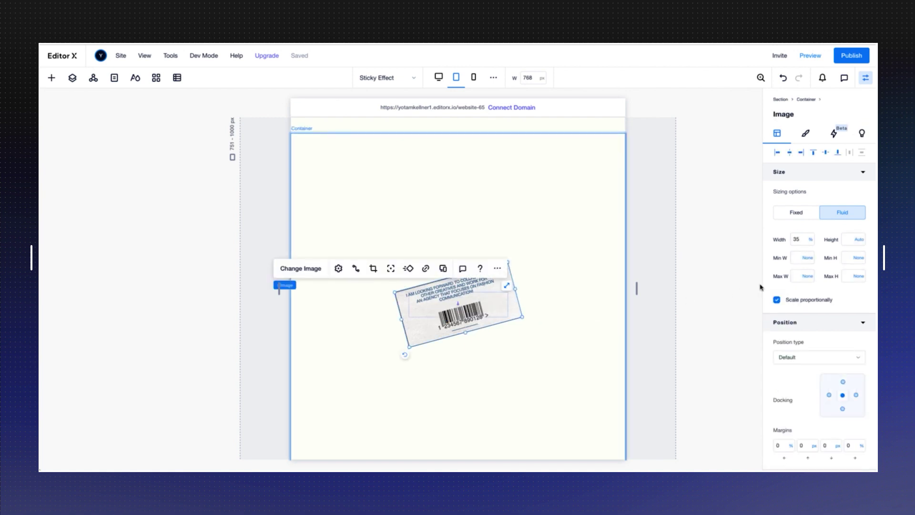
{"action": "double_click", "coordinate": [795, 237]}
{"action": "type", "text": "60"}
{"action": "key", "text": "Return"}
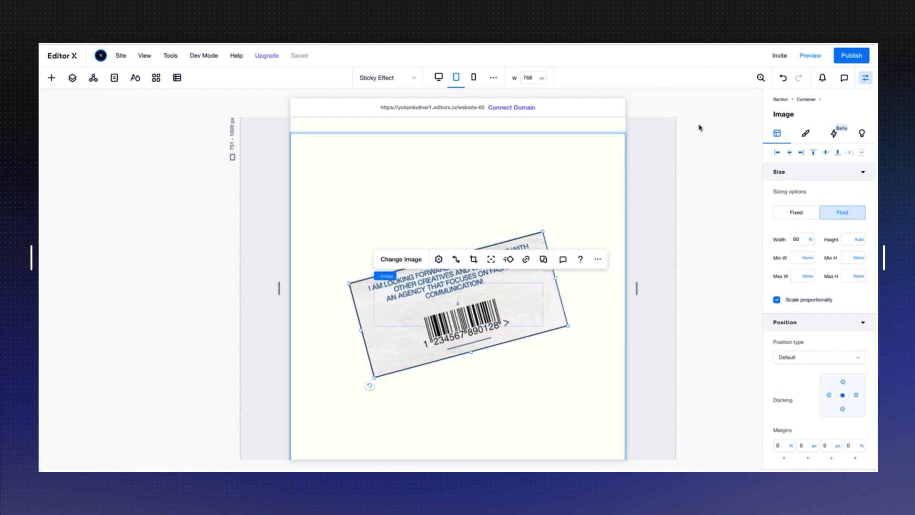